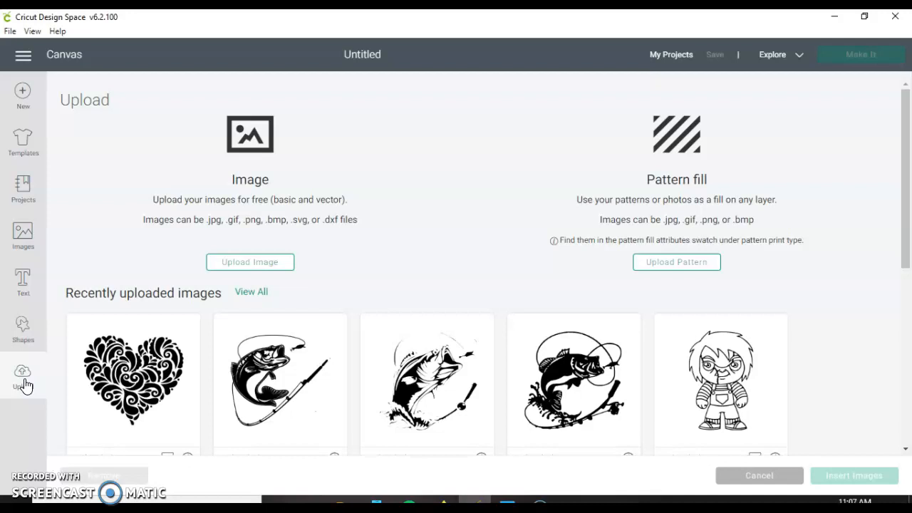
Insert the uploaded redandblackheart image onto the canvas
{"action": "left_click", "coordinate": [132, 388]}
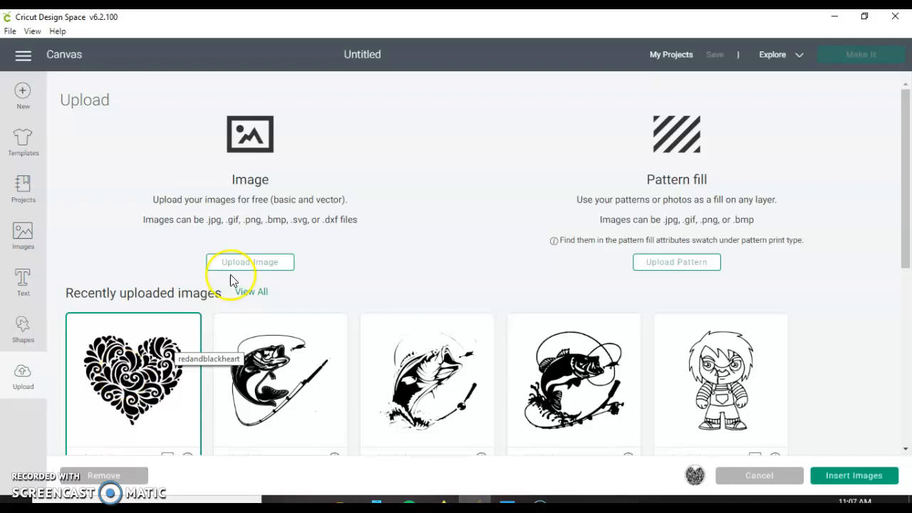
{"action": "left_click", "coordinate": [855, 475]}
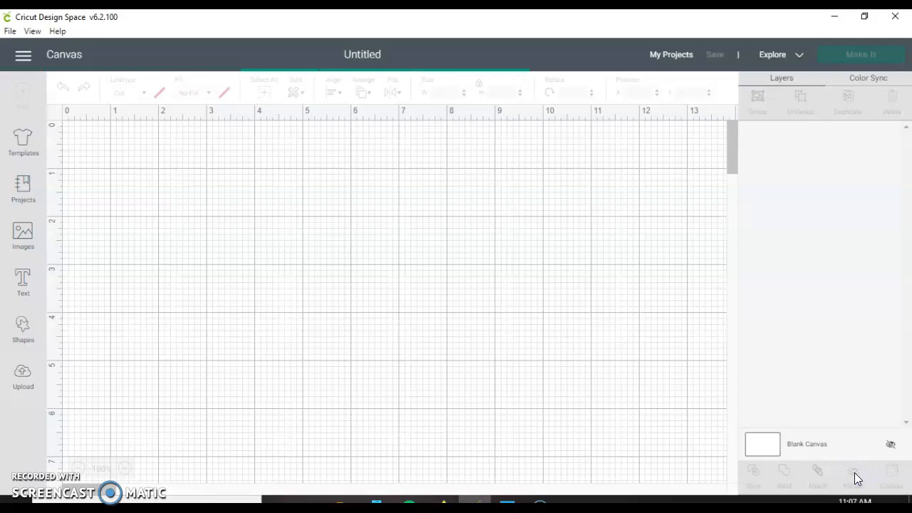
{"action": "left_click", "coordinate": [568, 265]}
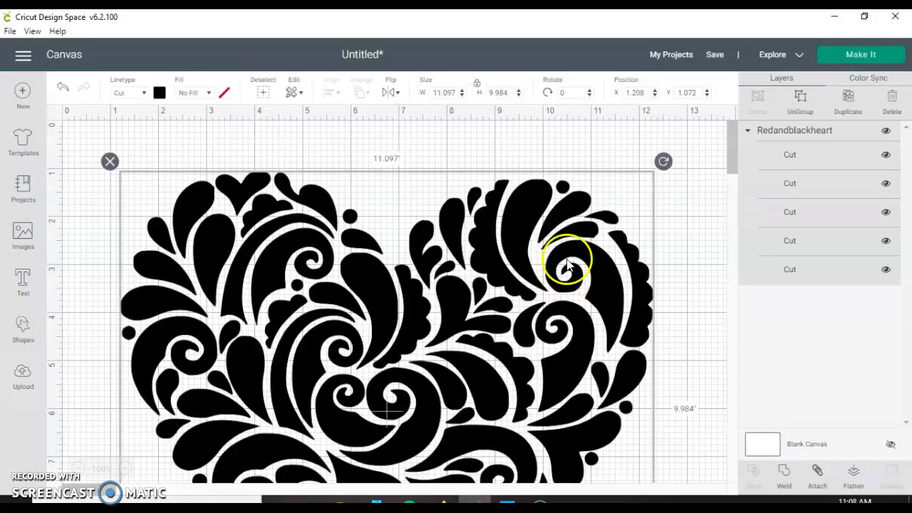
Move the heart down the canvas to about X 0.85, Y 3.53, leaving room above it
{"action": "scroll", "coordinate": [488, 330], "scroll_direction": "down", "scroll_amount": 4}
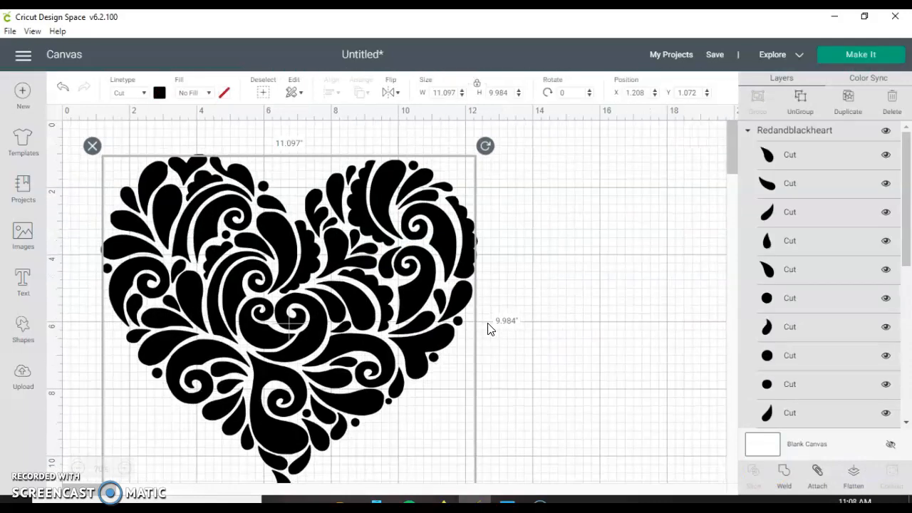
{"action": "scroll", "coordinate": [409, 348], "scroll_direction": "down", "scroll_amount": 2}
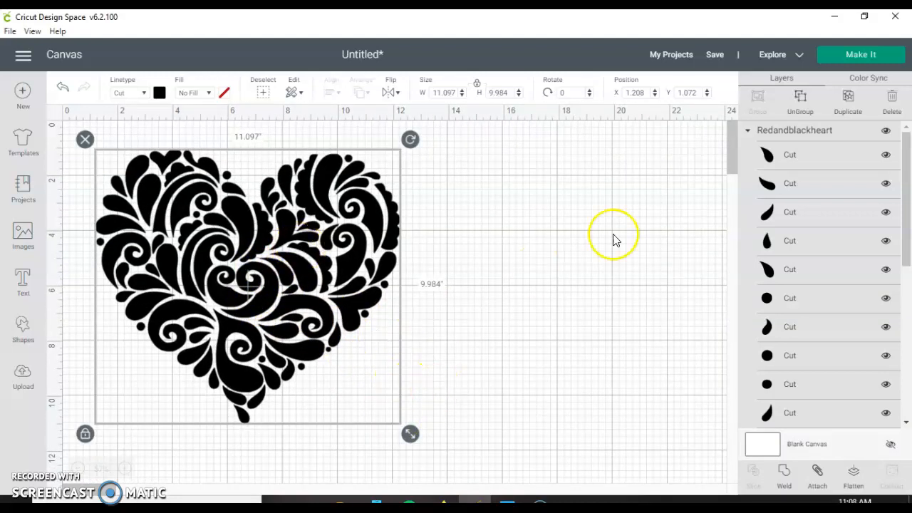
{"action": "left_click_drag", "start_coordinate": [332, 285], "coordinate": [325, 358]}
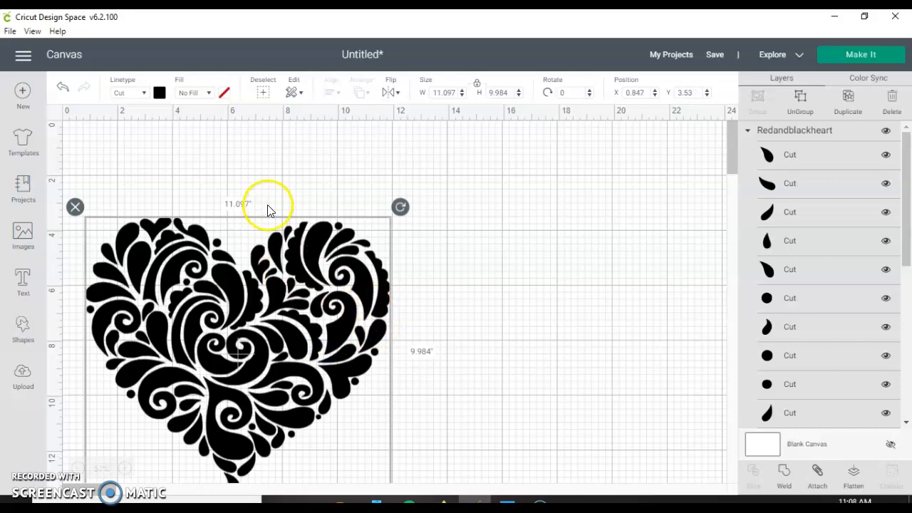
{"action": "left_click", "coordinate": [582, 180]}
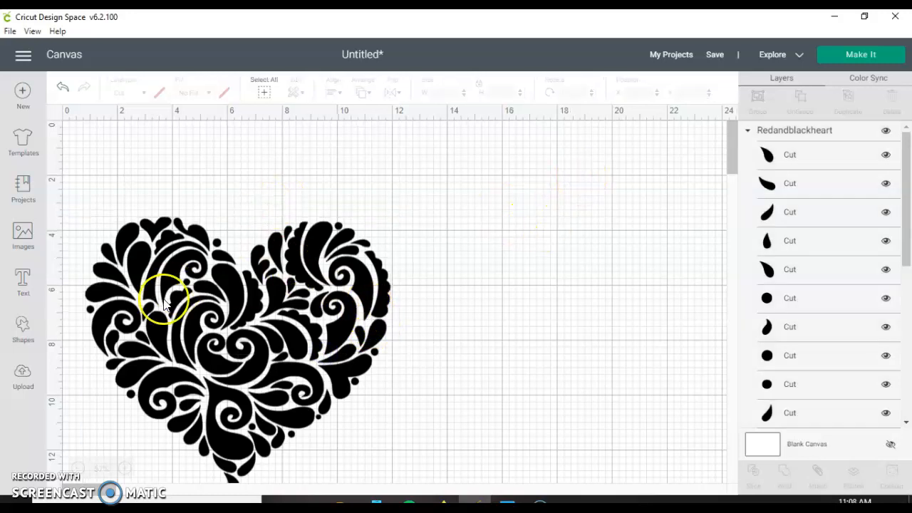
Add a hexagon, shrink it to about 2.78 by 2.41 inches, and place it above the heart at about X 4.99, Y 0
{"action": "left_click", "coordinate": [22, 330]}
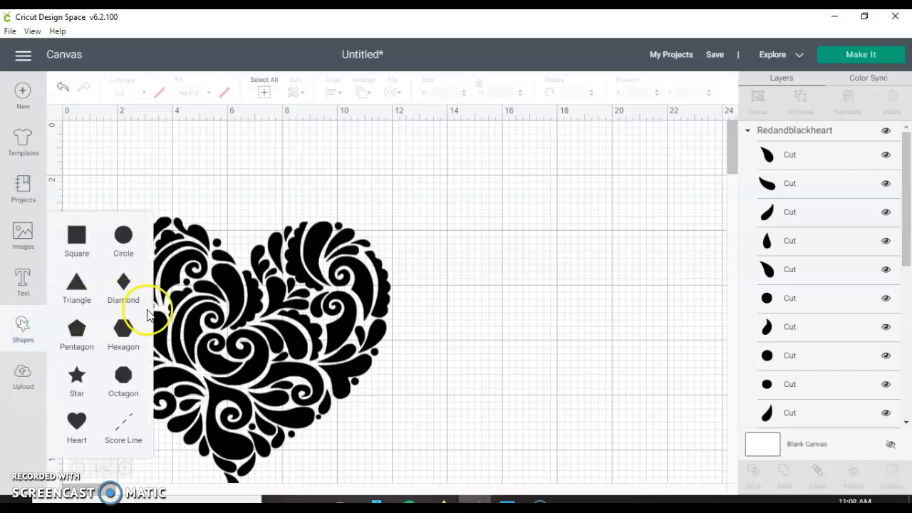
{"action": "left_click", "coordinate": [124, 334]}
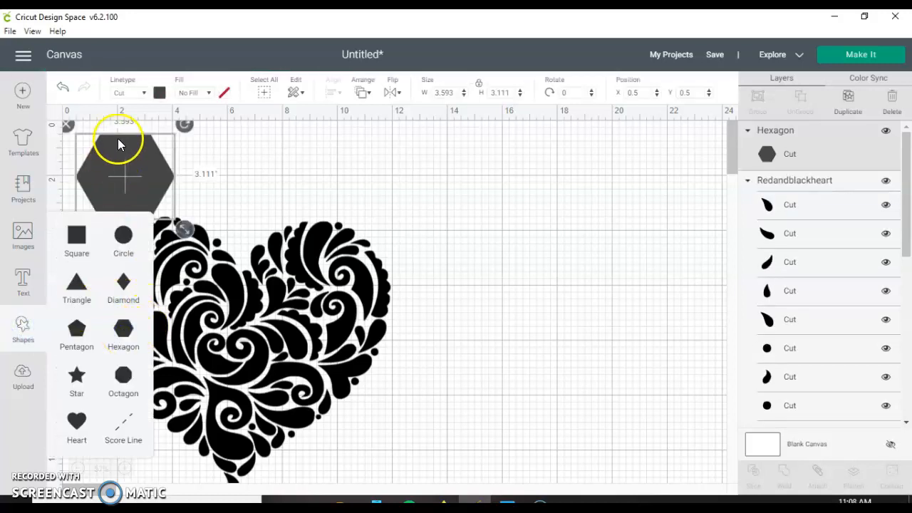
{"action": "left_click_drag", "start_coordinate": [122, 168], "coordinate": [246, 139]}
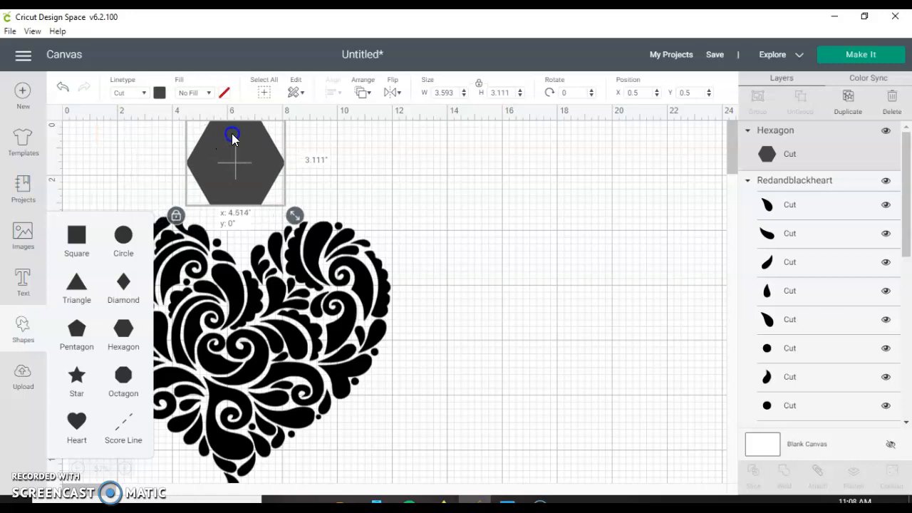
{"action": "left_click", "coordinate": [186, 178]}
{"action": "left_click_drag", "start_coordinate": [295, 215], "coordinate": [269, 199]}
{"action": "left_click_drag", "start_coordinate": [225, 152], "coordinate": [240, 151]}
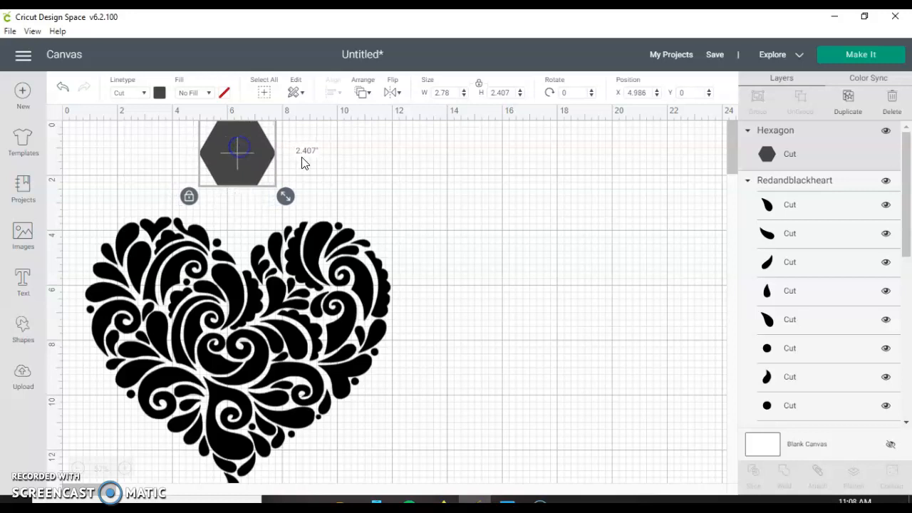
{"action": "left_click", "coordinate": [467, 246]}
Duplicate the hexagon and heart together and place the copies beside the originals at about X 13.53, Y 0
{"action": "scroll", "coordinate": [466, 246], "scroll_direction": "down", "scroll_amount": 2}
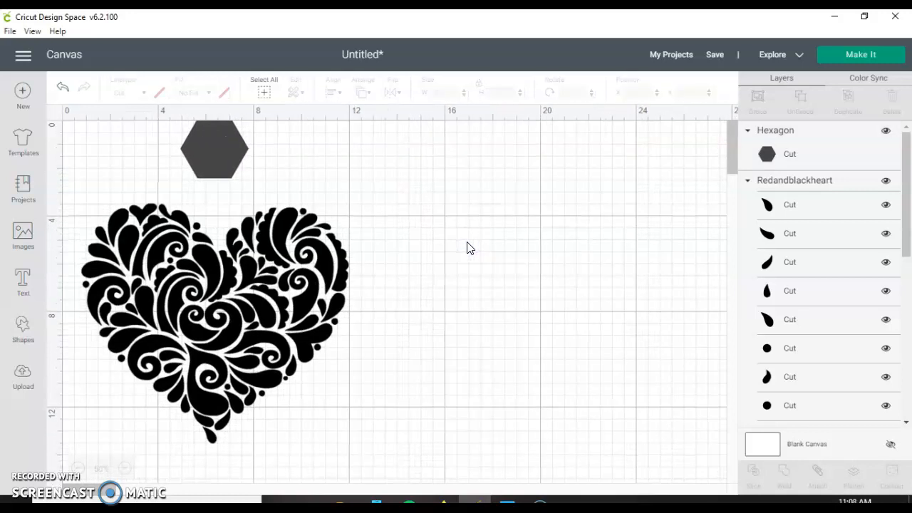
{"action": "left_click", "coordinate": [262, 94]}
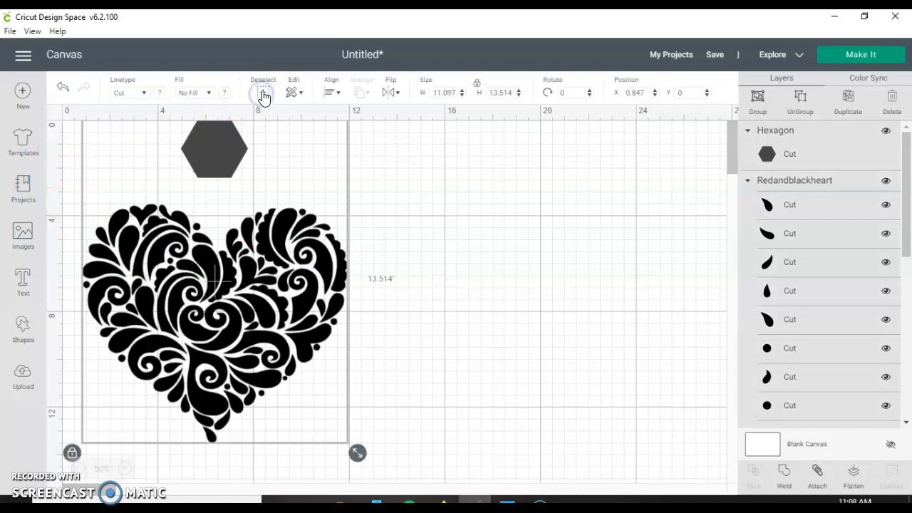
{"action": "left_click", "coordinate": [850, 104]}
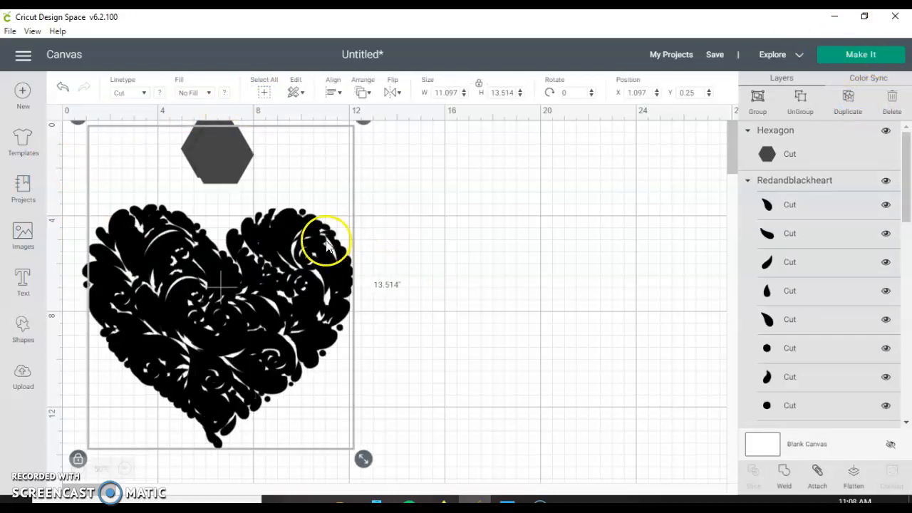
{"action": "left_click_drag", "start_coordinate": [256, 277], "coordinate": [558, 242]}
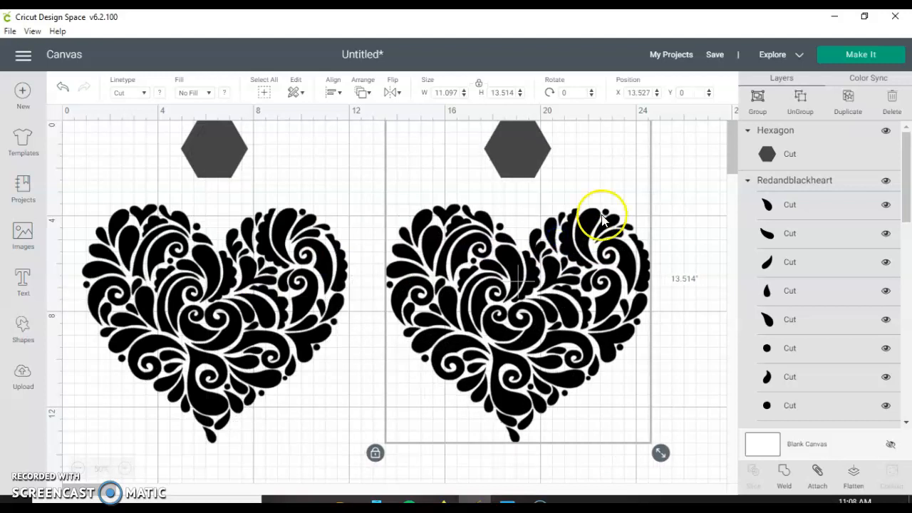
{"action": "left_click", "coordinate": [674, 188]}
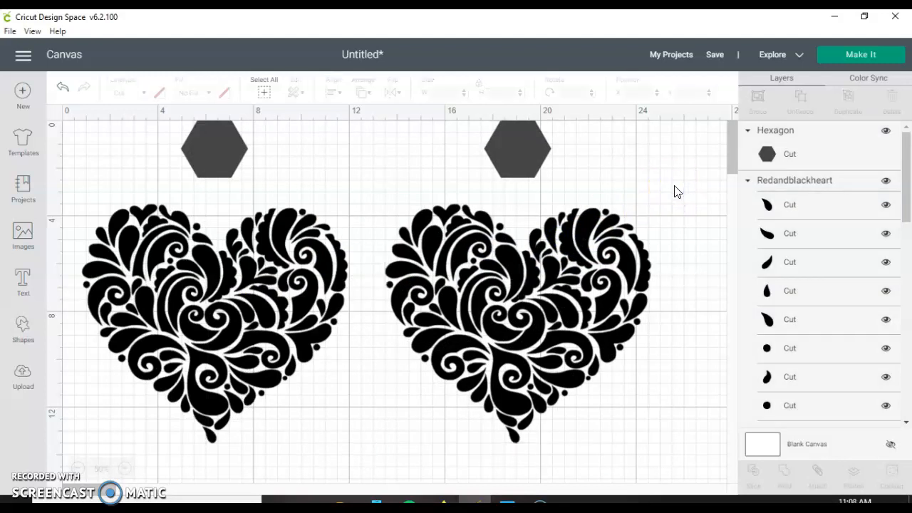
Look through the layer list down to the last piece and check where that small heart-shaped piece sits in the design
{"action": "left_click_drag", "start_coordinate": [908, 173], "coordinate": [907, 416]}
{"action": "left_click", "coordinate": [905, 426]}
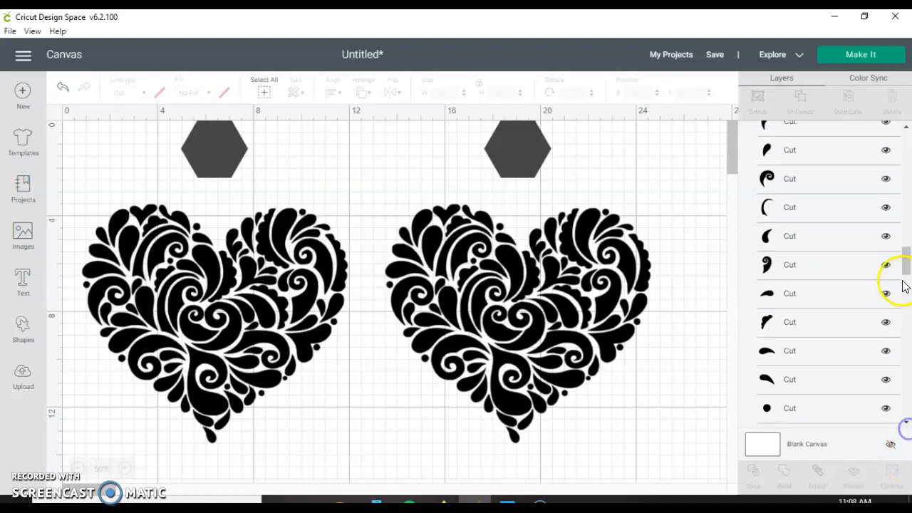
{"action": "left_click_drag", "start_coordinate": [906, 261], "coordinate": [908, 424]}
{"action": "scroll", "coordinate": [908, 424], "scroll_direction": "up", "scroll_amount": 2}
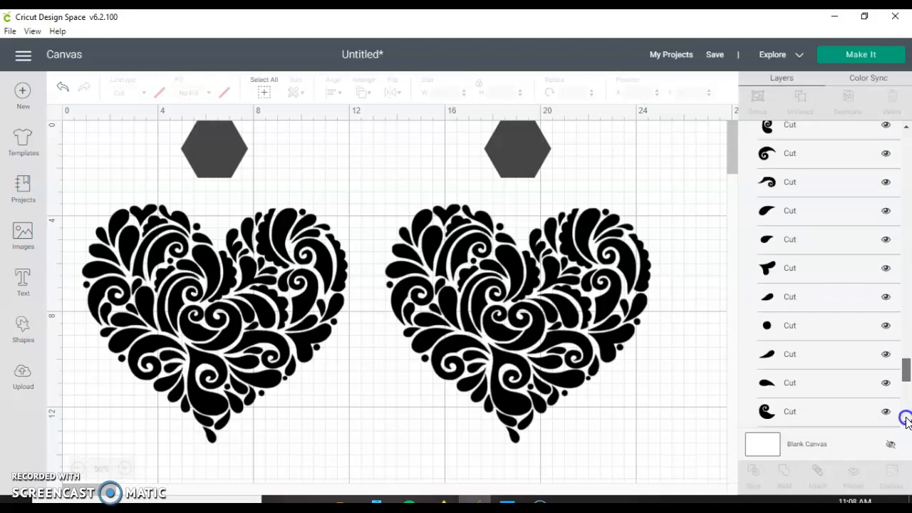
{"action": "left_click_drag", "start_coordinate": [907, 378], "coordinate": [908, 428]}
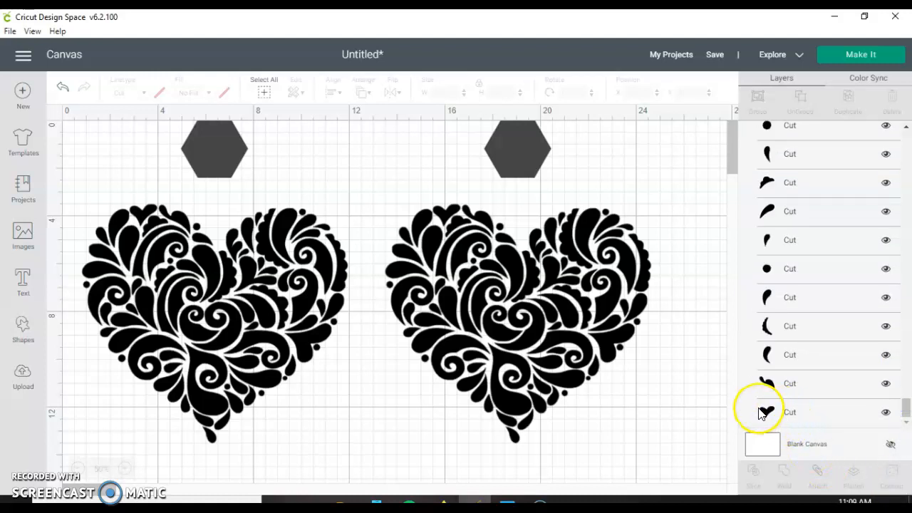
{"action": "left_click", "coordinate": [826, 415]}
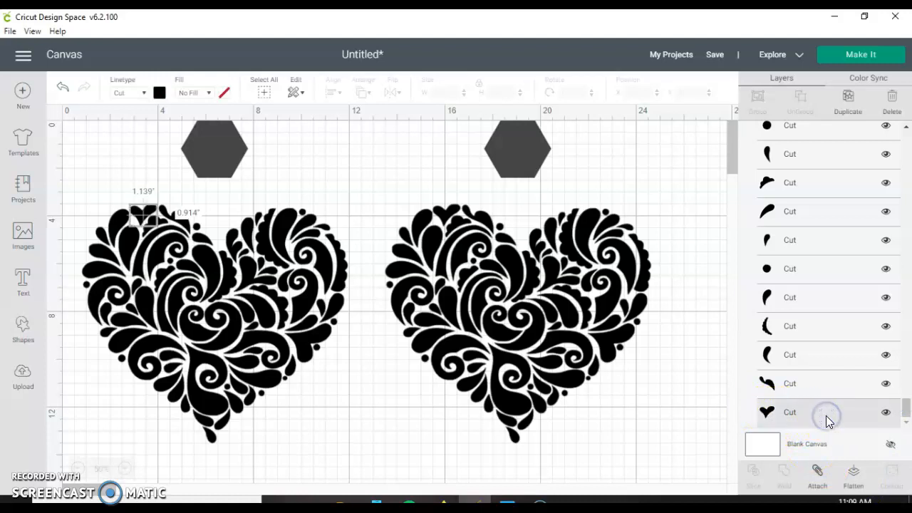
{"action": "left_click", "coordinate": [713, 371]}
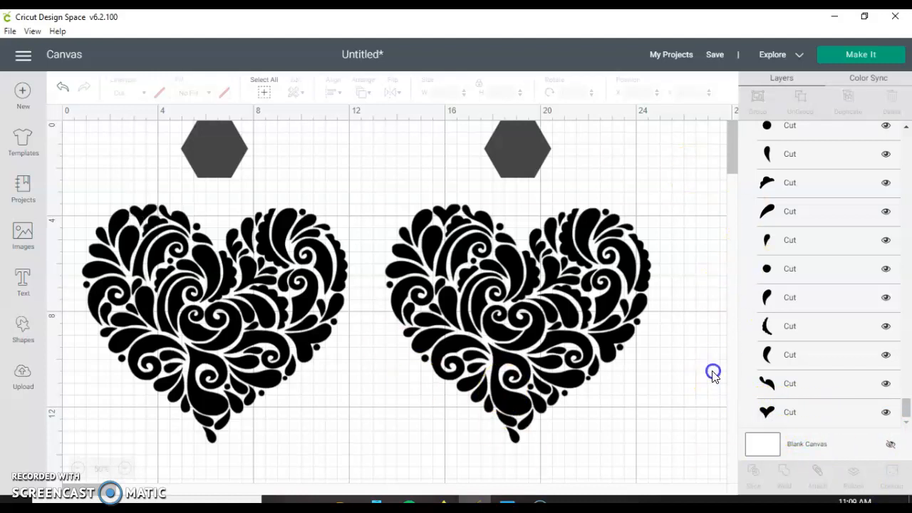
Ungroup the original heart on the canvas into its separate pieces
{"action": "left_click", "coordinate": [443, 278]}
{"action": "left_click", "coordinate": [736, 60]}
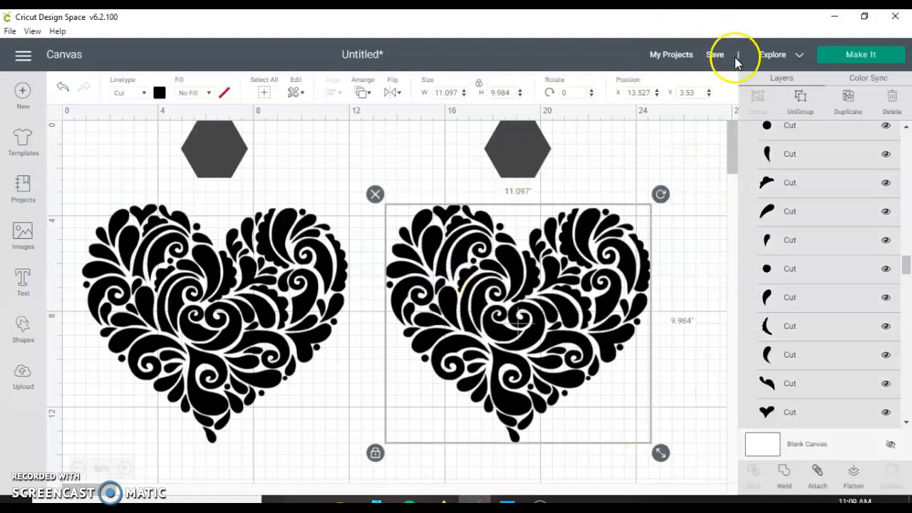
{"action": "left_click", "coordinate": [345, 306]}
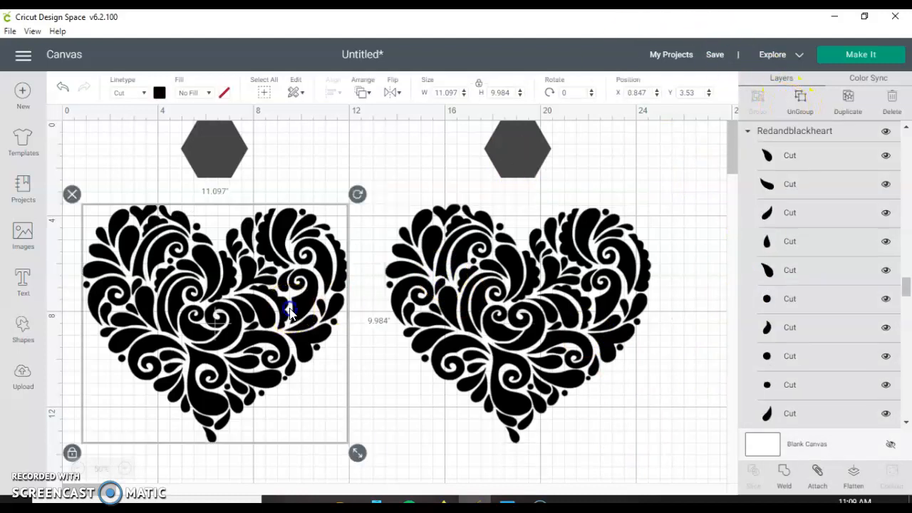
{"action": "left_click", "coordinate": [794, 103]}
{"action": "left_click", "coordinate": [584, 262]}
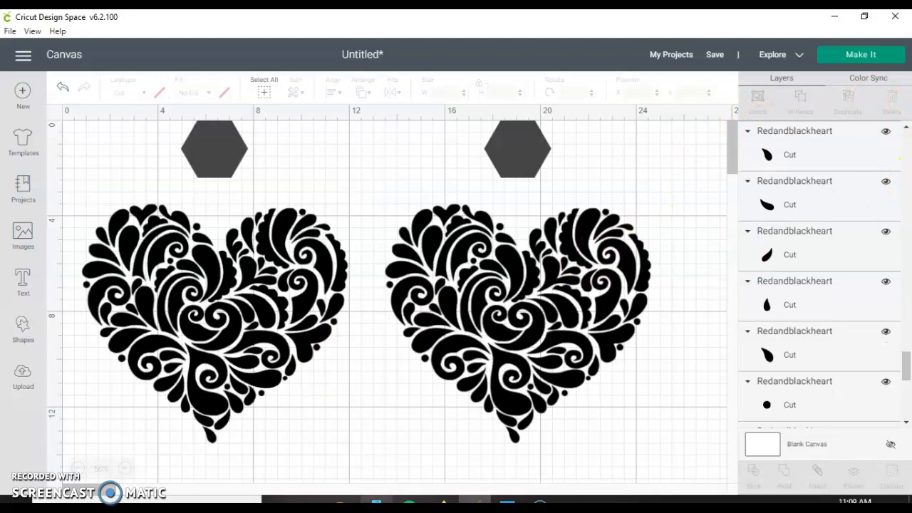
Bring up the redandblackheart.jpg reference in Photos and place it beside a reduced Cricut Design Space window
{"action": "left_click", "coordinate": [507, 503]}
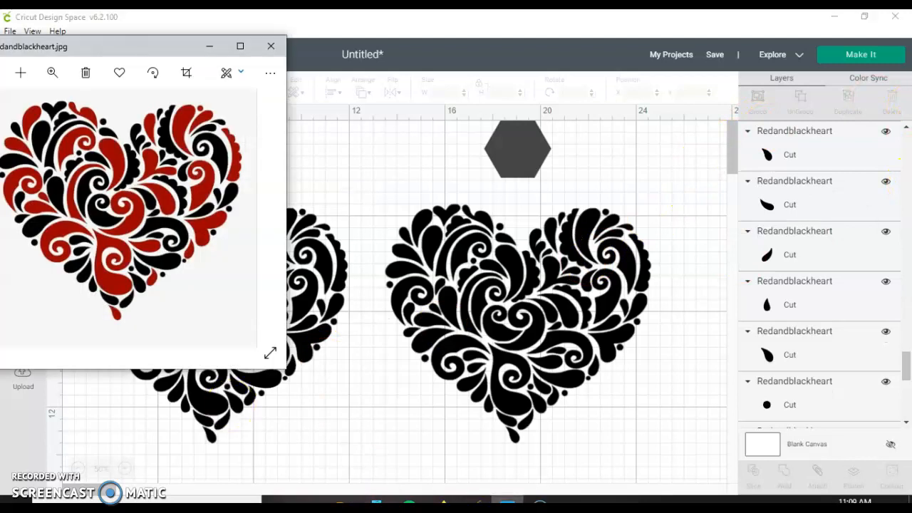
{"action": "left_click_drag", "start_coordinate": [129, 47], "coordinate": [581, 75]}
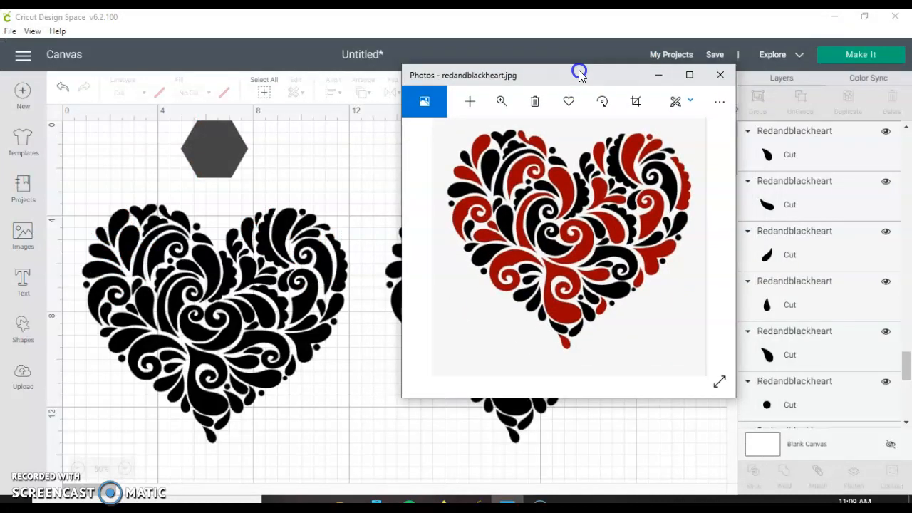
{"action": "left_click", "coordinate": [864, 16]}
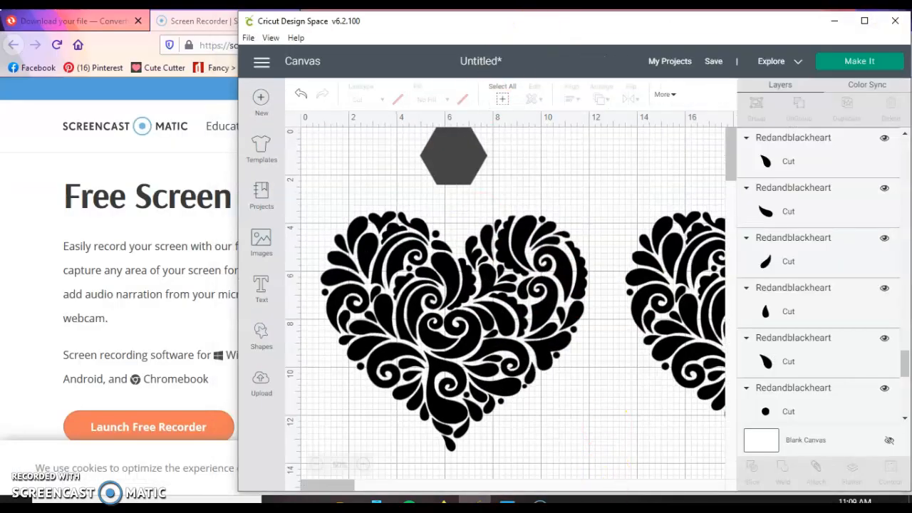
{"action": "left_click", "coordinate": [464, 435]}
{"action": "left_click_drag", "start_coordinate": [556, 73], "coordinate": [136, 9]}
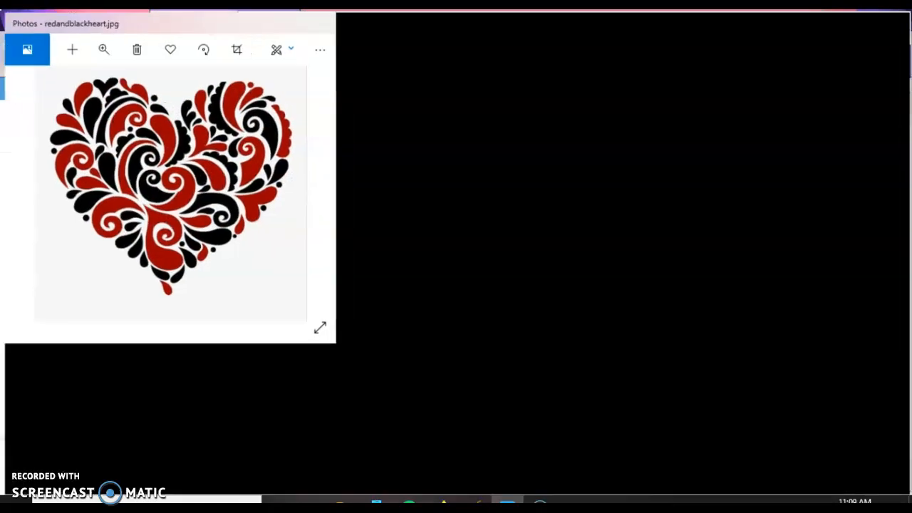
{"action": "left_click", "coordinate": [865, 20]}
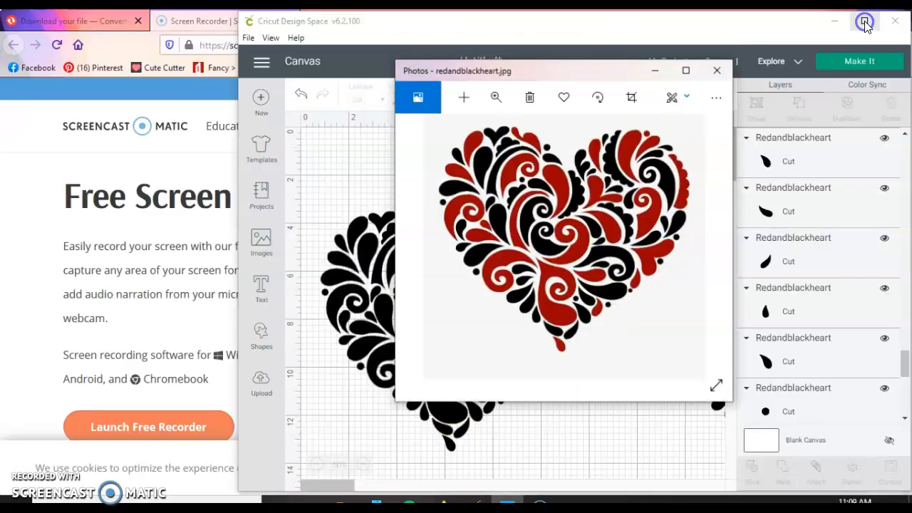
{"action": "left_click_drag", "start_coordinate": [523, 77], "coordinate": [110, 44]}
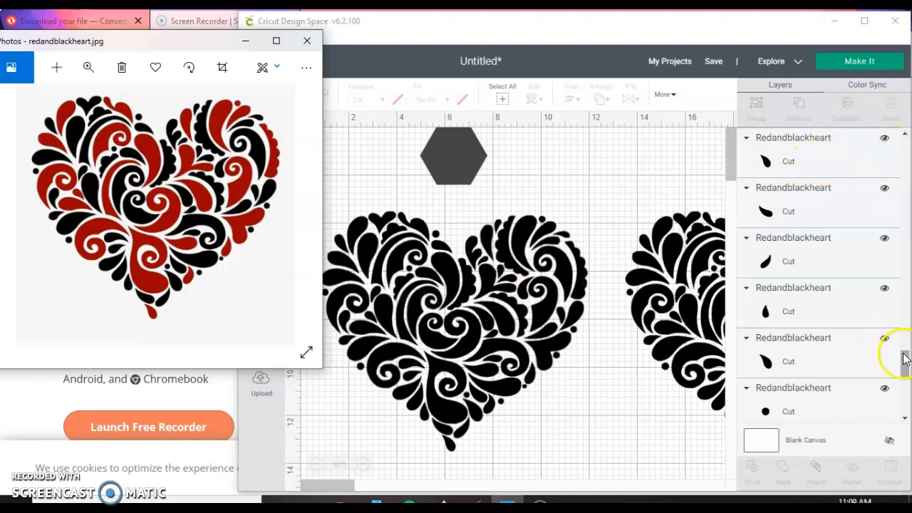
Locate the grouped heart's first piece on the canvas and fit both hearts and hexagons in view at 25% zoom
{"action": "left_click_drag", "start_coordinate": [905, 365], "coordinate": [899, 142]}
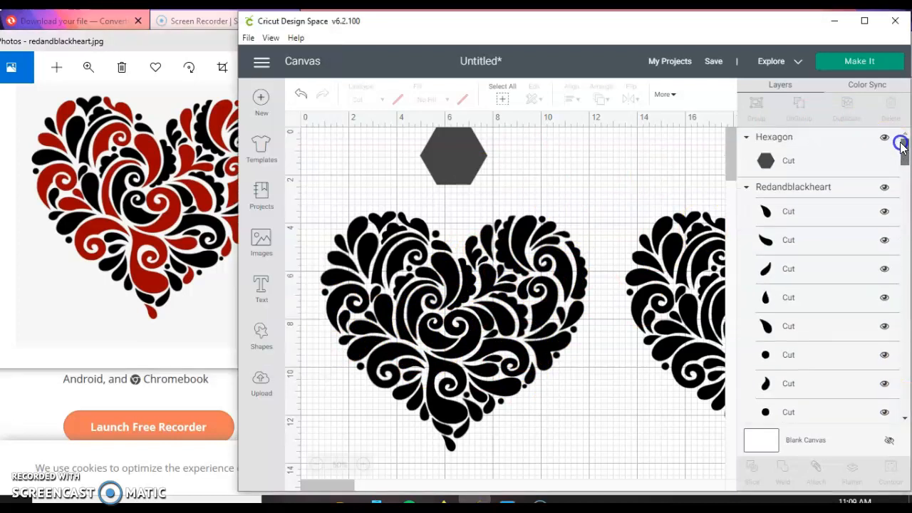
{"action": "left_click", "coordinate": [831, 214]}
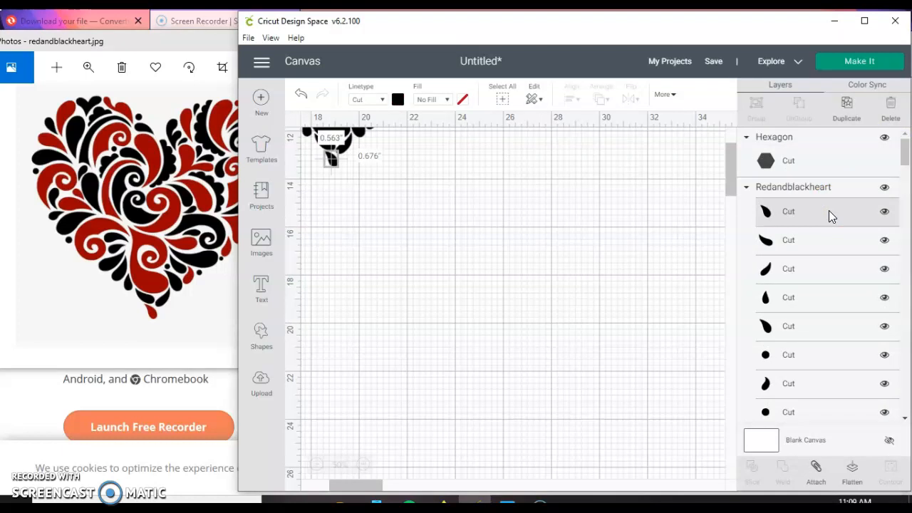
{"action": "scroll", "coordinate": [503, 339], "scroll_direction": "down", "scroll_amount": 3}
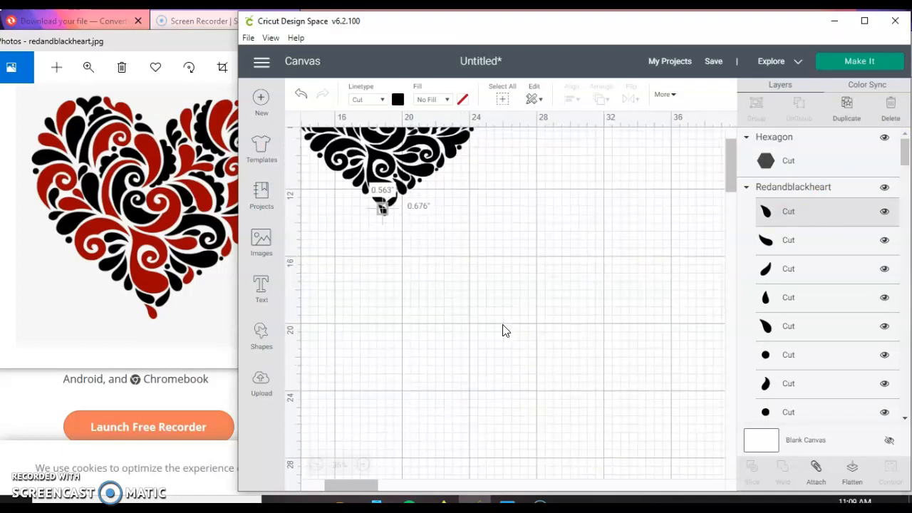
{"action": "scroll", "coordinate": [503, 330], "scroll_direction": "down", "scroll_amount": 2}
{"action": "right_click", "coordinate": [735, 290]}
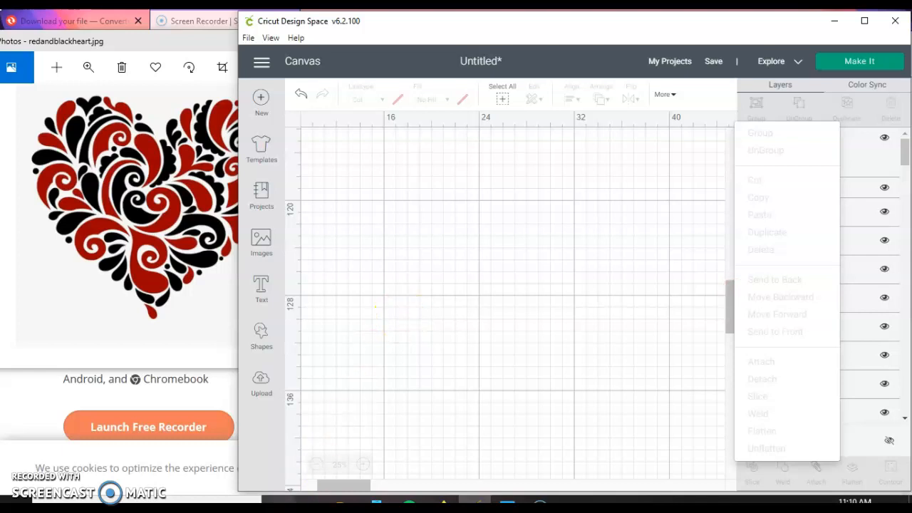
{"action": "left_click_drag", "start_coordinate": [330, 493], "coordinate": [295, 485]}
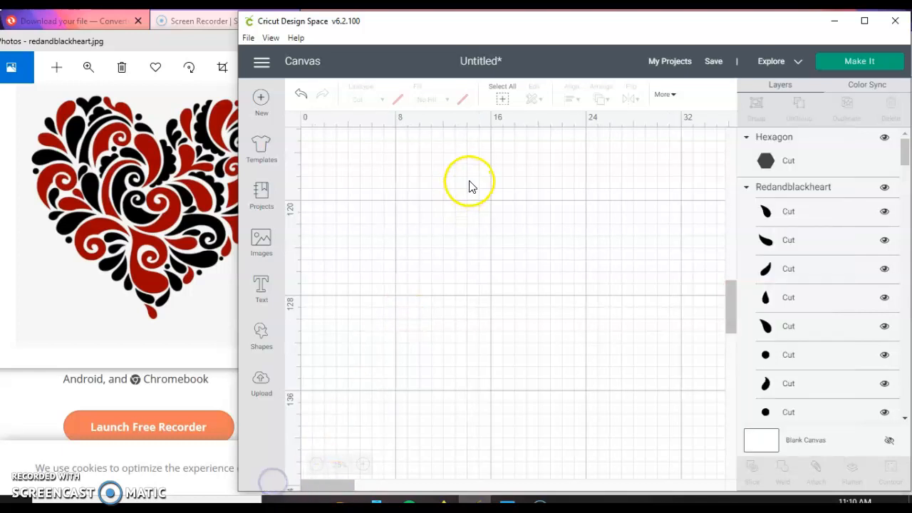
{"action": "left_click_drag", "start_coordinate": [733, 295], "coordinate": [731, 136]}
Select a teardrop in the left heart and check where the layer list separates the grouped heart from the loose pieces
{"action": "left_click", "coordinate": [337, 223]}
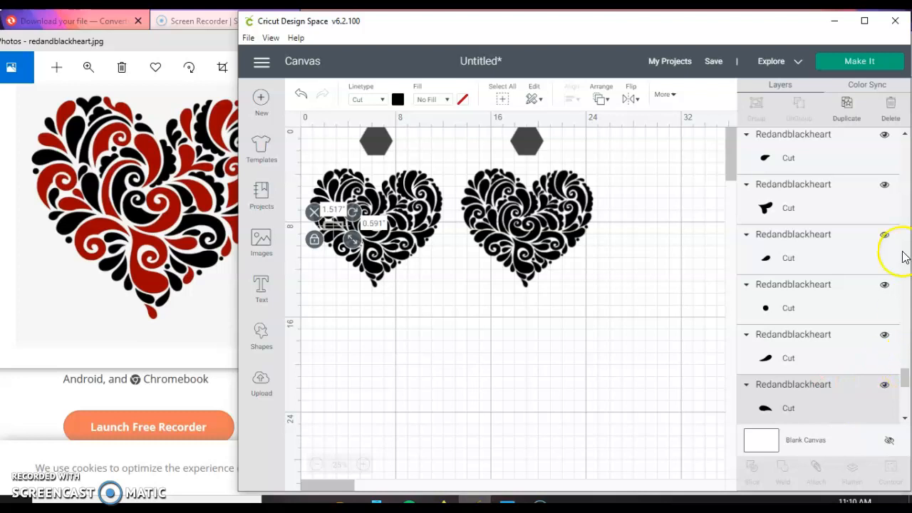
{"action": "left_click", "coordinate": [904, 133]}
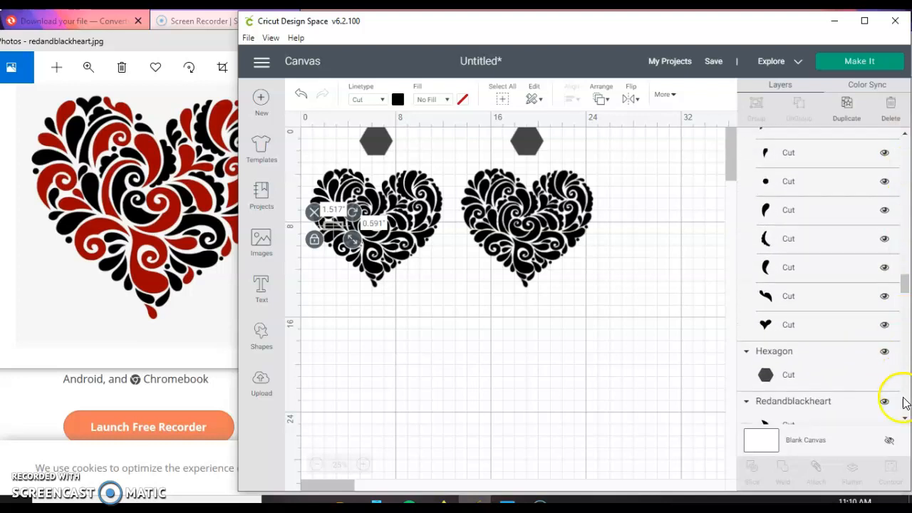
{"action": "left_click", "coordinate": [907, 420]}
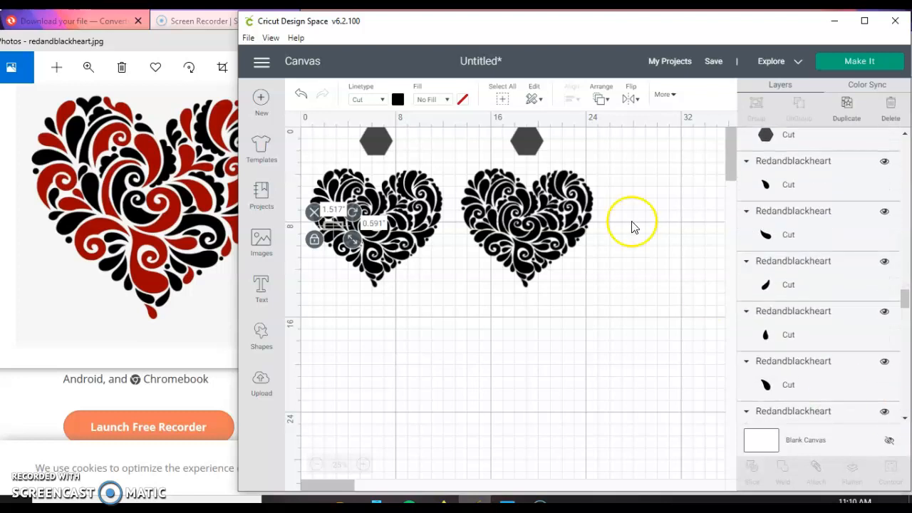
Recolor the hexagon above the left heart dark red
{"action": "left_click", "coordinate": [371, 147]}
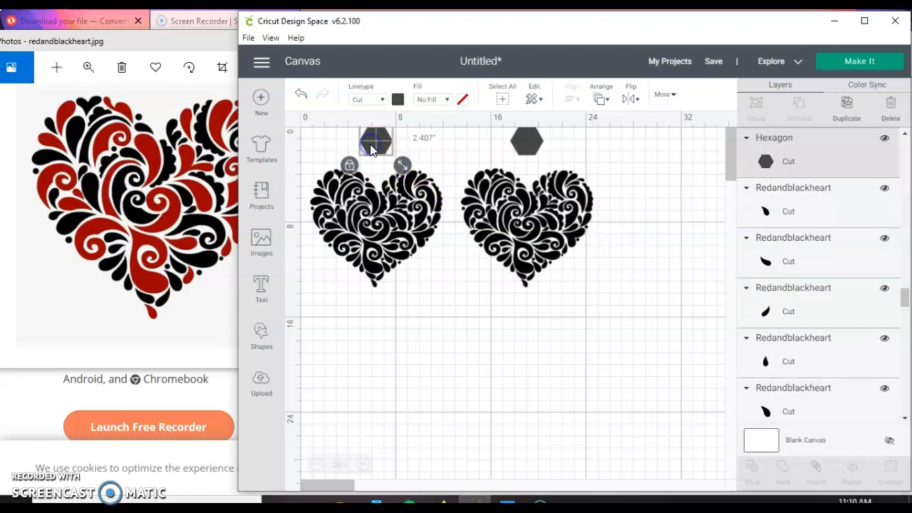
{"action": "left_click", "coordinate": [397, 99]}
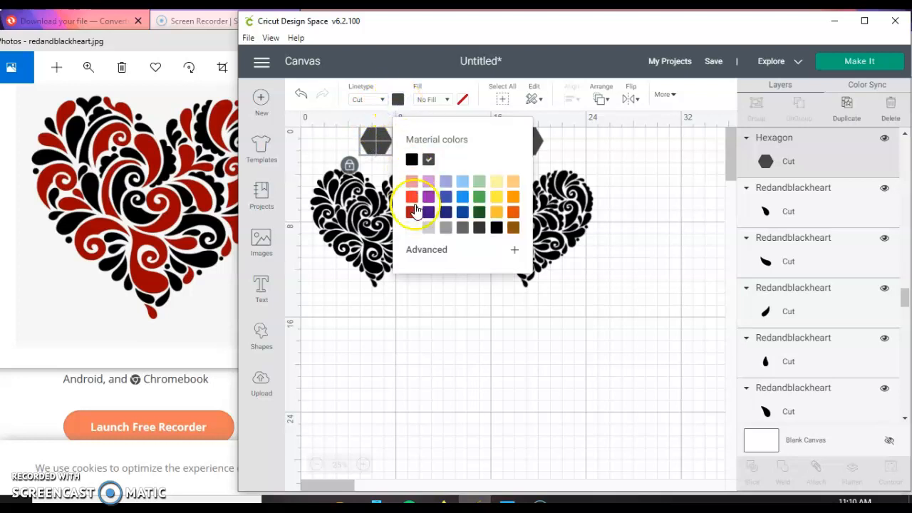
{"action": "left_click", "coordinate": [427, 317]}
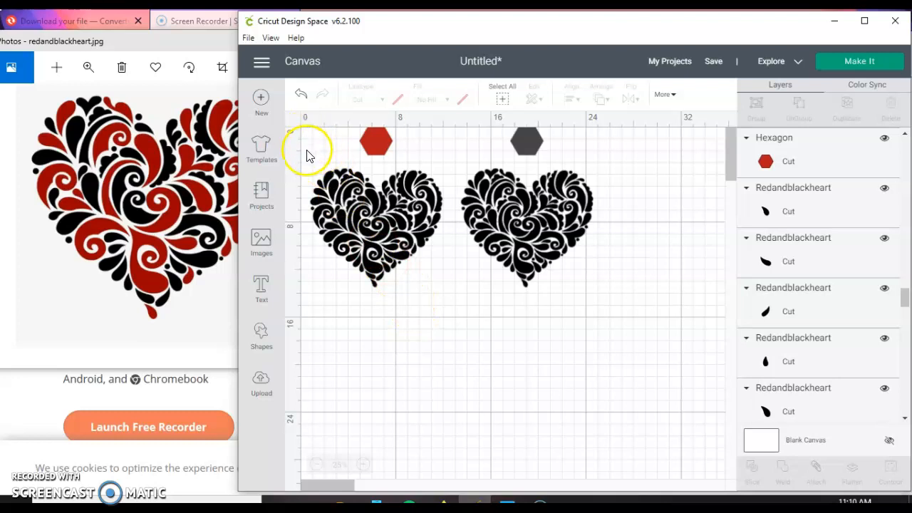
Recolor two pieces along the top of the left heart's left lobe, the upper-left teardrop and the wavy leaf, dark red
{"action": "left_click", "coordinate": [327, 181]}
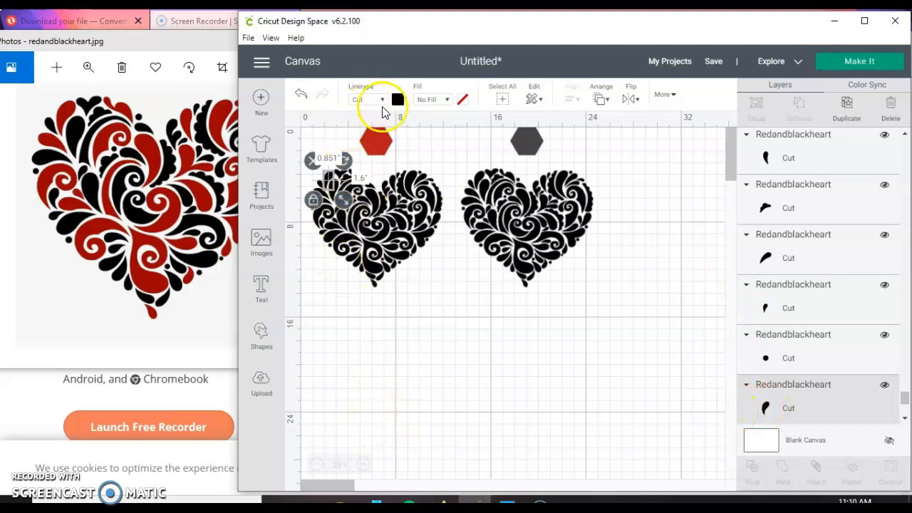
{"action": "left_click", "coordinate": [398, 101]}
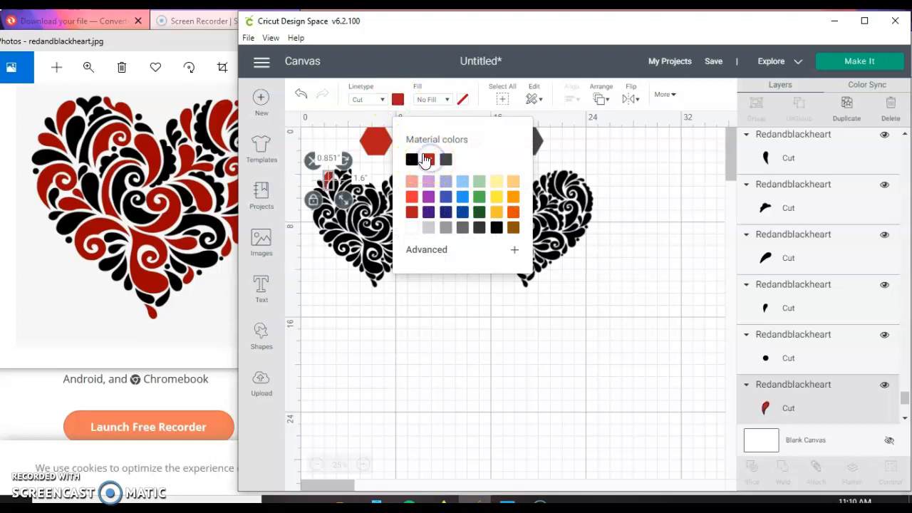
{"action": "left_click", "coordinate": [393, 391]}
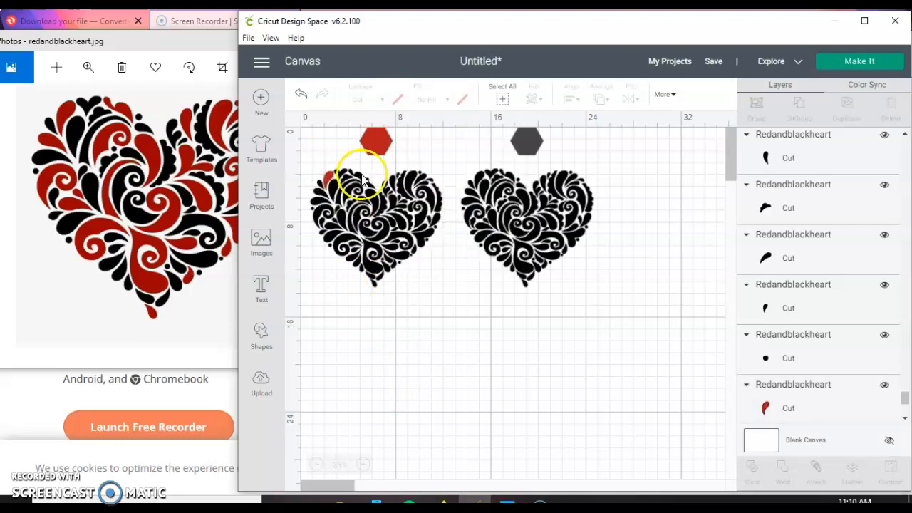
{"action": "left_click", "coordinate": [361, 172]}
{"action": "left_click", "coordinate": [398, 99]}
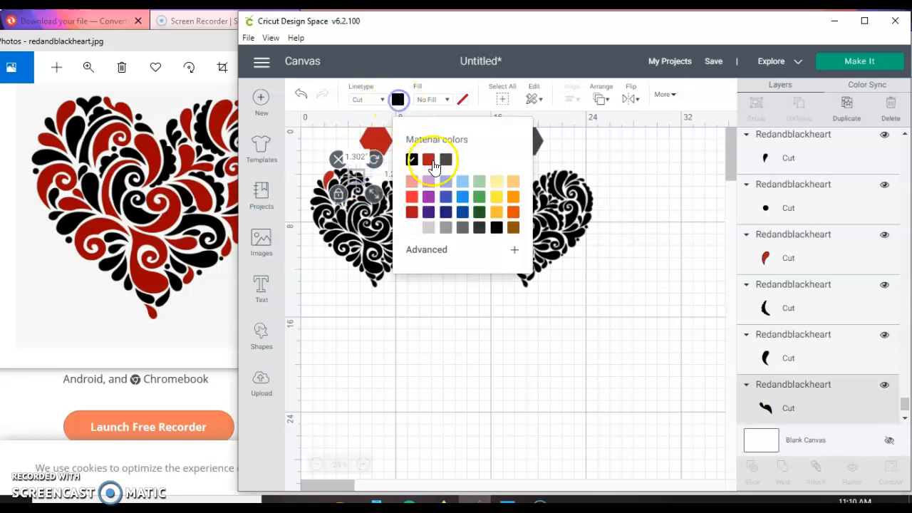
{"action": "left_click", "coordinate": [427, 161]}
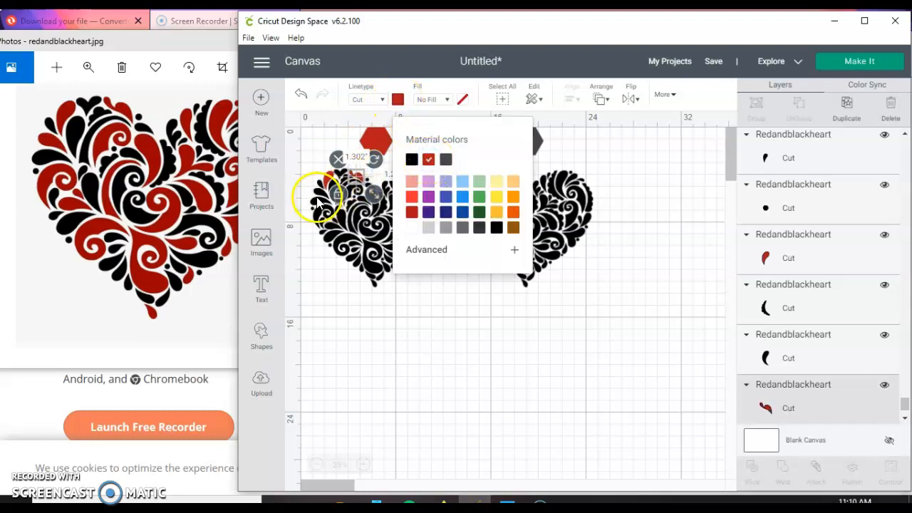
Recolor the leaf on the left heart's outer left edge and the spiral below it dark red
{"action": "left_click", "coordinate": [338, 180]}
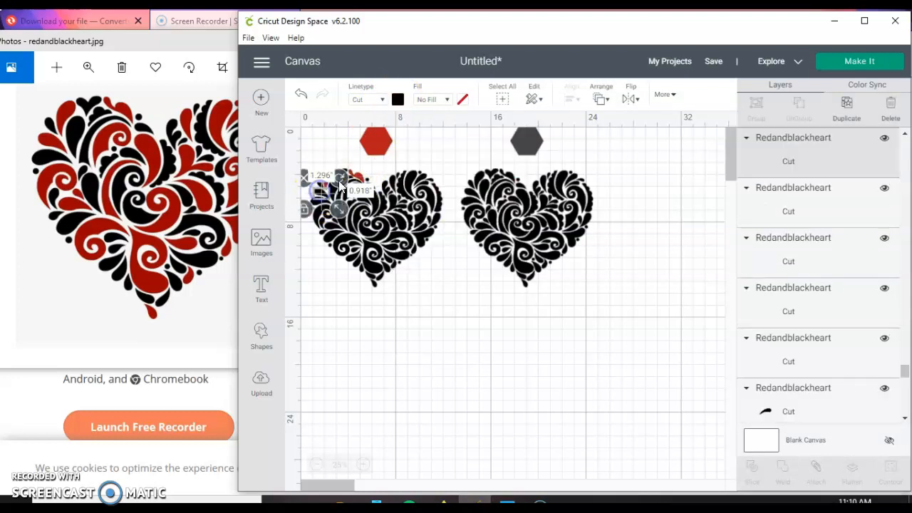
{"action": "left_click", "coordinate": [397, 100]}
{"action": "left_click", "coordinate": [346, 291]}
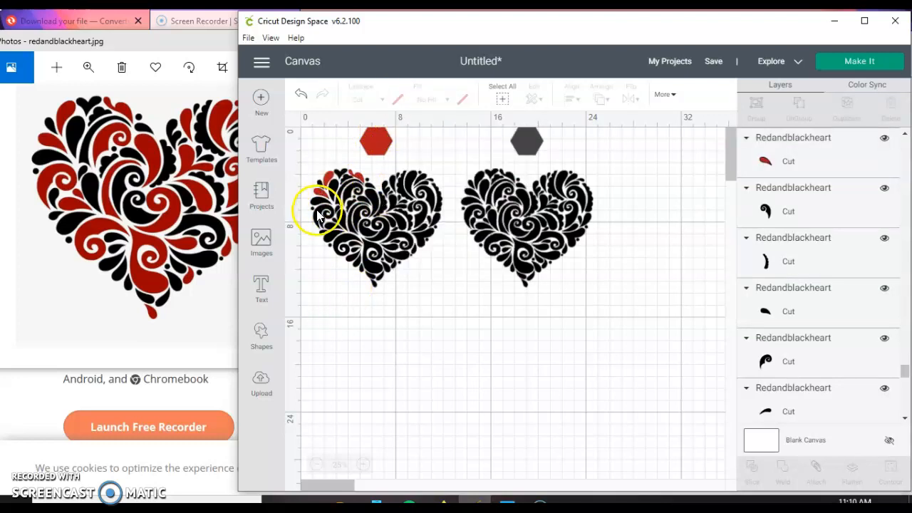
{"action": "left_click", "coordinate": [319, 216]}
{"action": "left_click", "coordinate": [428, 159]}
{"action": "left_click", "coordinate": [353, 323]}
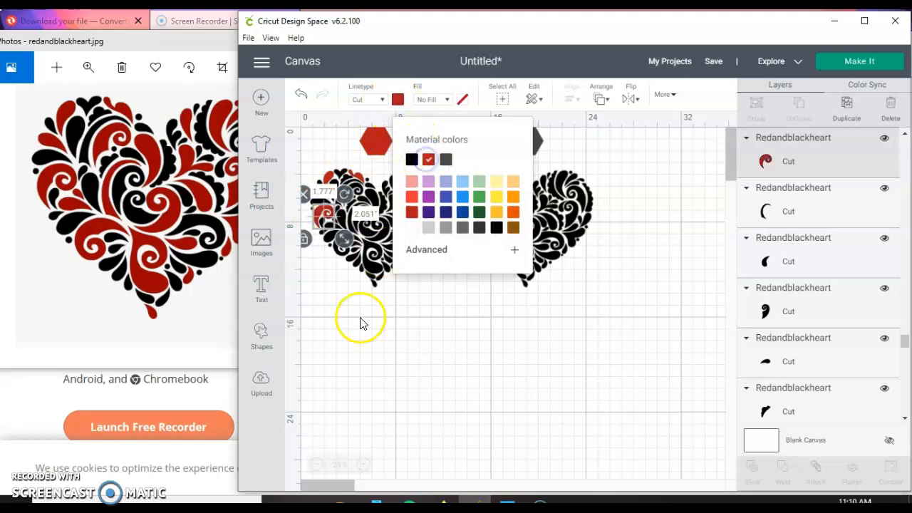
Recolor the teardrop beneath the left-edge spiral and the small droplet beside it dark red
{"action": "left_click", "coordinate": [334, 225]}
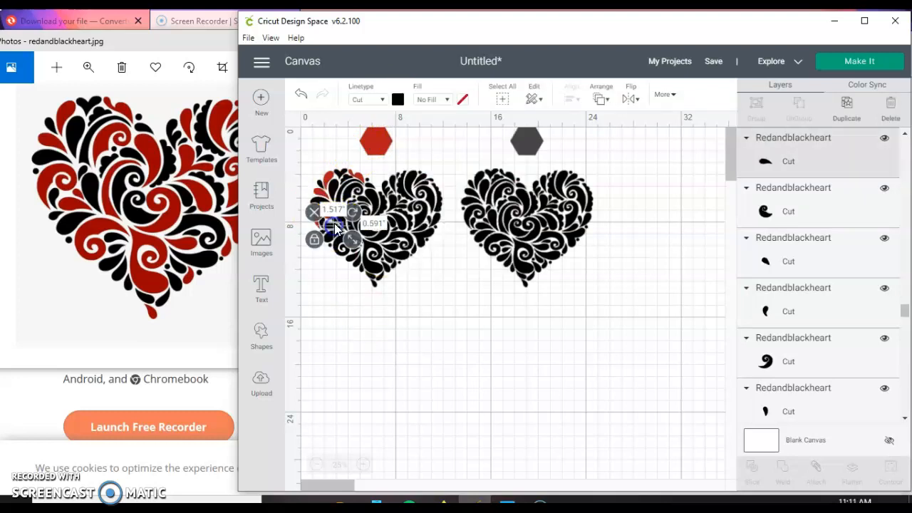
{"action": "left_click", "coordinate": [397, 100]}
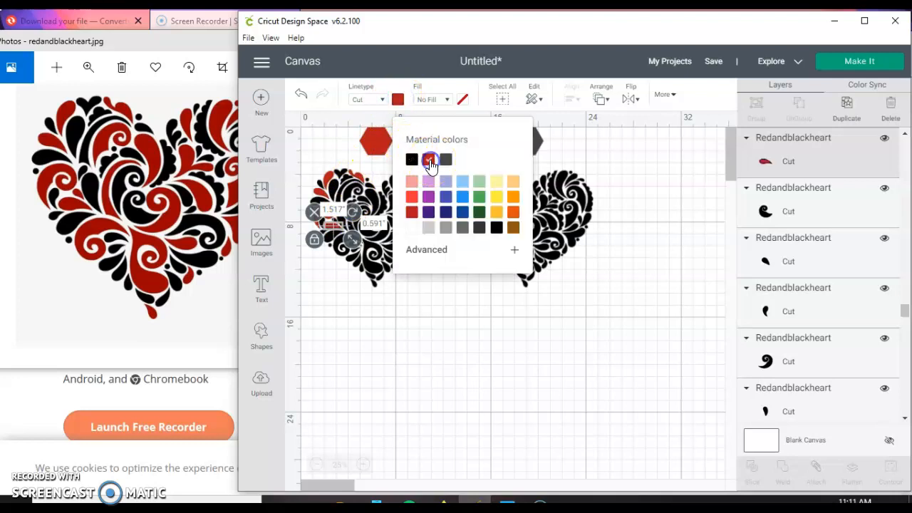
{"action": "left_click", "coordinate": [350, 300]}
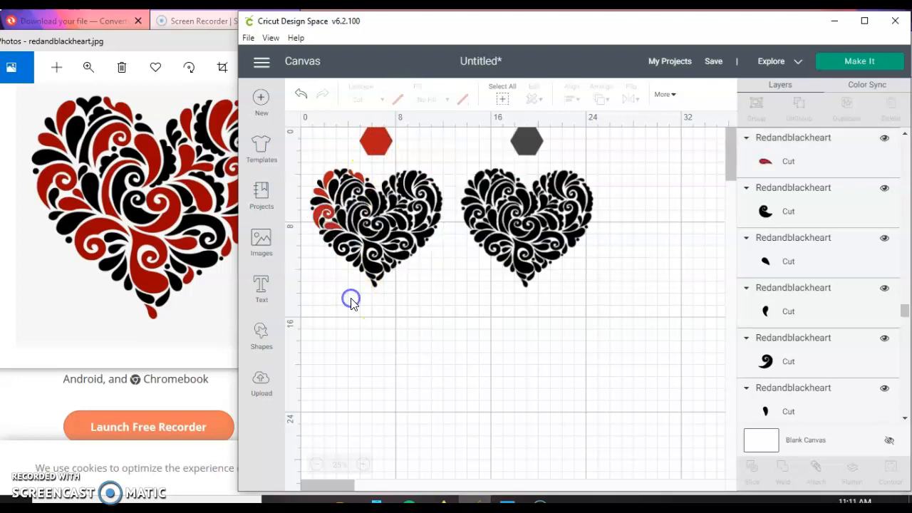
{"action": "left_click", "coordinate": [335, 222]}
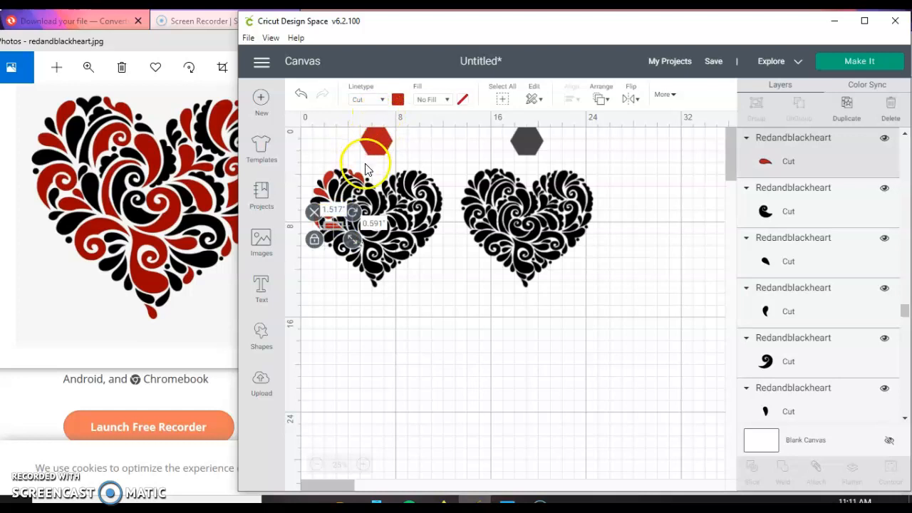
{"action": "left_click", "coordinate": [336, 221]}
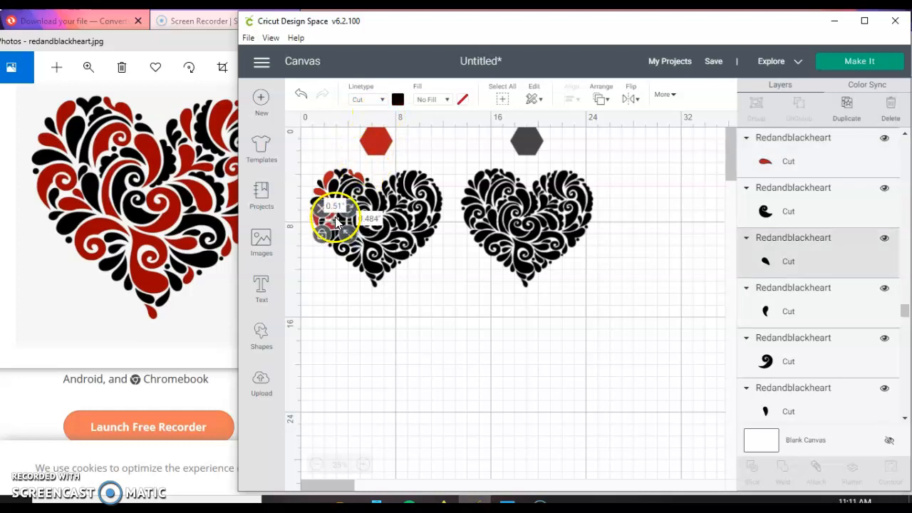
{"action": "left_click", "coordinate": [398, 99]}
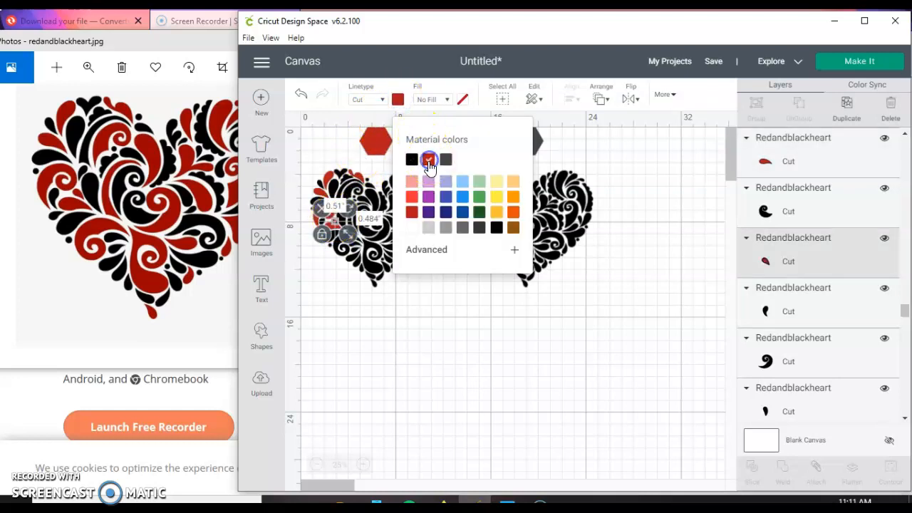
{"action": "left_click", "coordinate": [407, 368]}
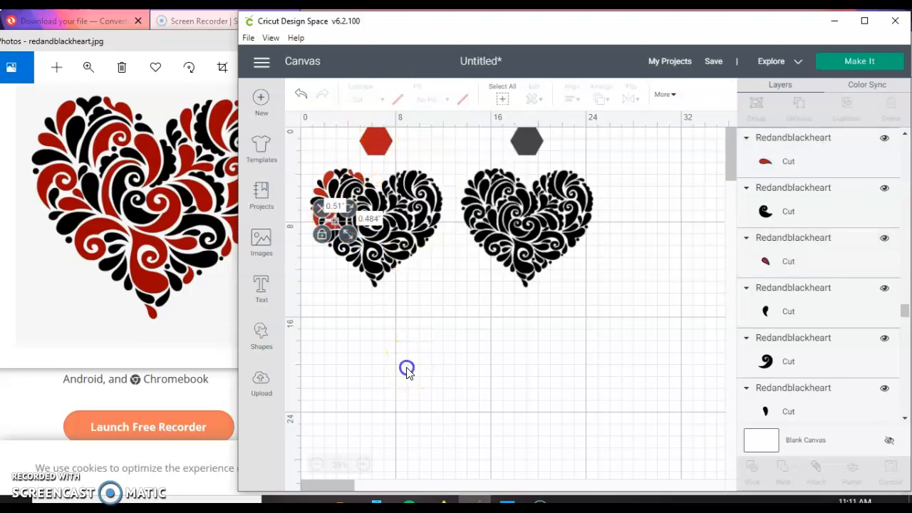
Recolor the tall crescent left of the left heart's central swirl and the curl inside its left lobe dark red
{"action": "left_click", "coordinate": [356, 203]}
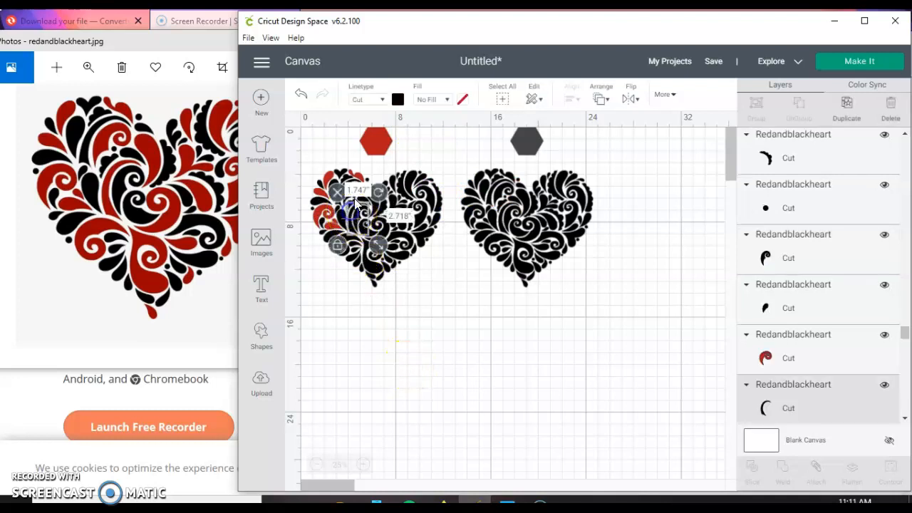
{"action": "left_click", "coordinate": [397, 99]}
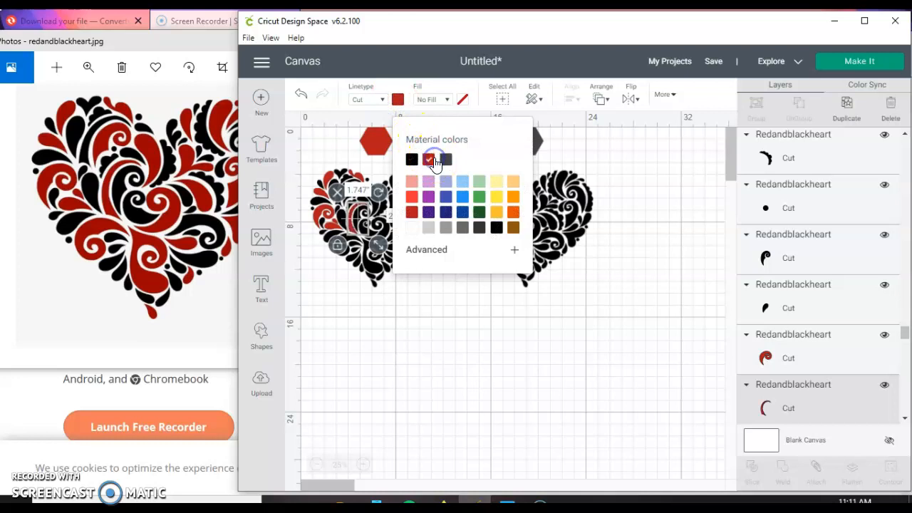
{"action": "left_click", "coordinate": [414, 425]}
{"action": "left_click", "coordinate": [356, 185]}
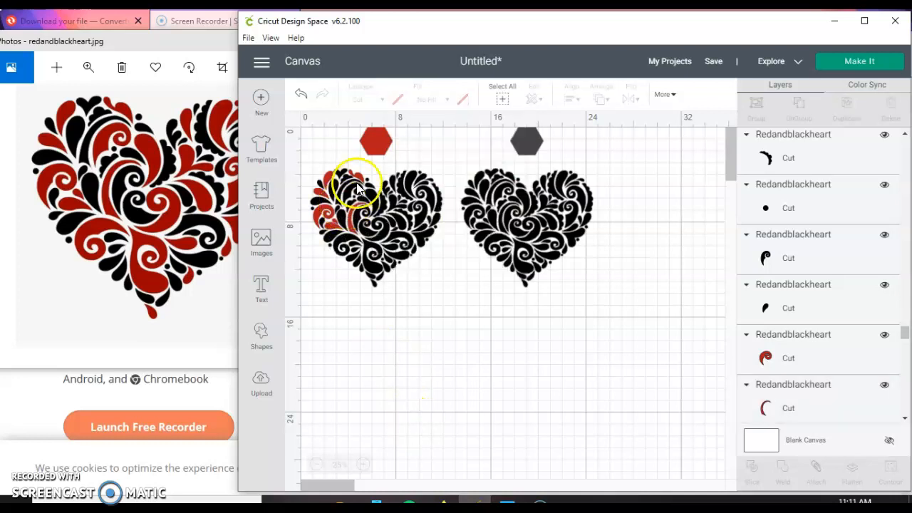
{"action": "left_click", "coordinate": [398, 98]}
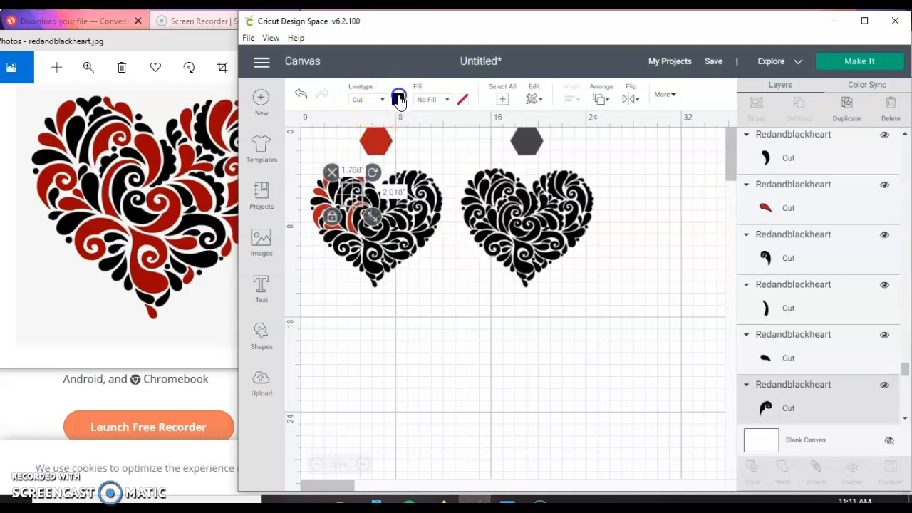
{"action": "left_click", "coordinate": [428, 159]}
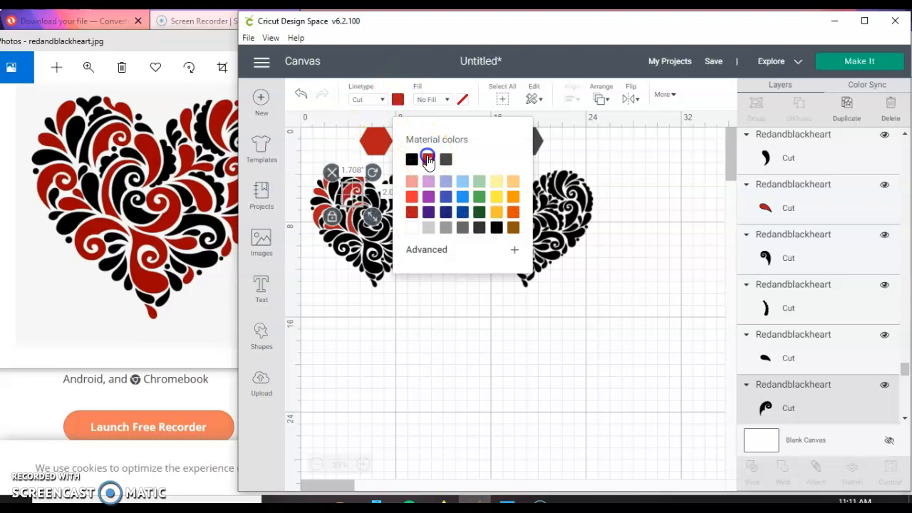
{"action": "left_click", "coordinate": [429, 331]}
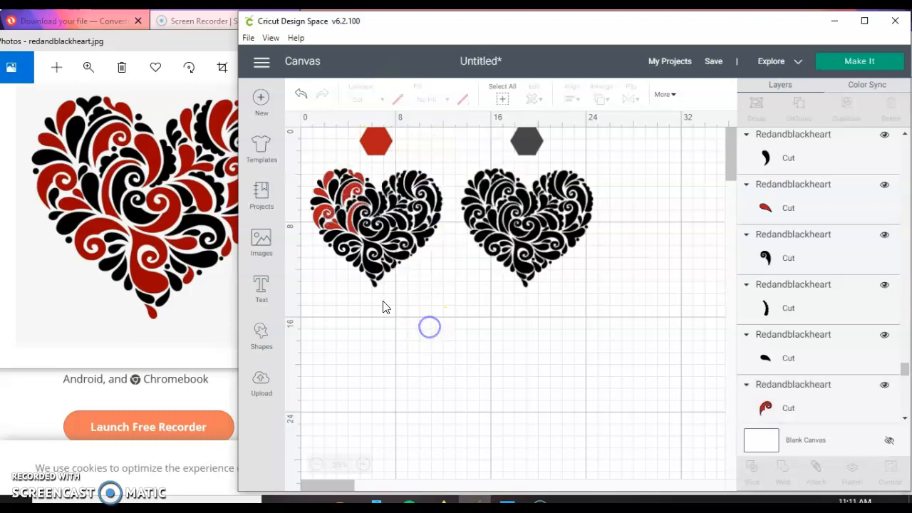
Recolor the spiral on the left heart's lower-left side and the large swirl piece above its bottom tip dark red
{"action": "left_click", "coordinate": [353, 244]}
{"action": "left_click", "coordinate": [397, 98]}
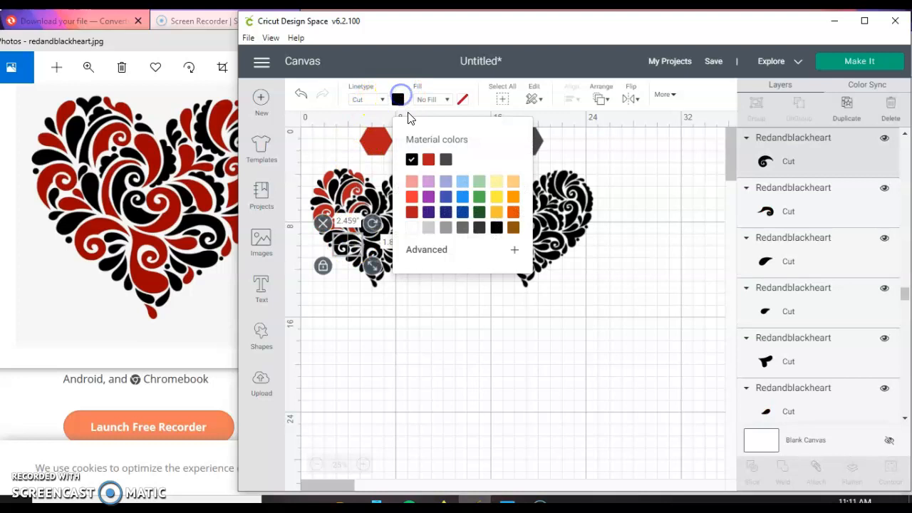
{"action": "left_click", "coordinate": [428, 159]}
{"action": "left_click", "coordinate": [442, 335]}
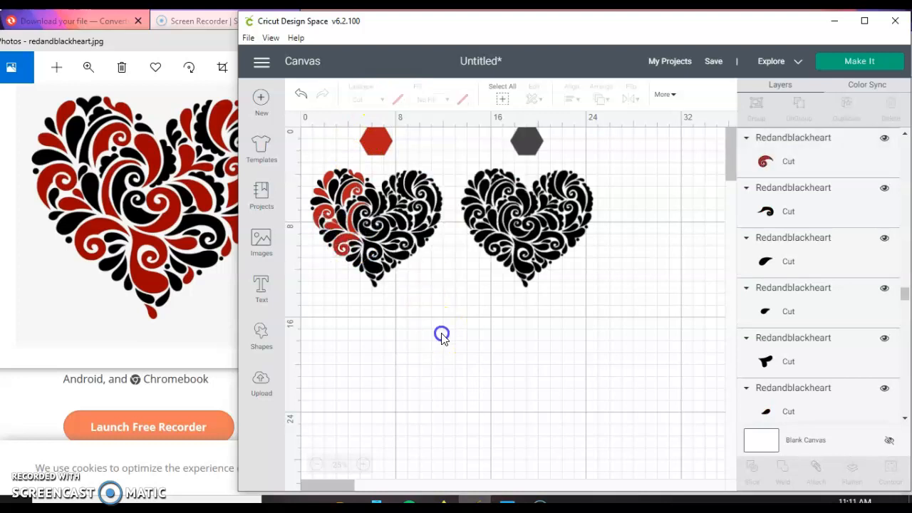
{"action": "left_click", "coordinate": [372, 249]}
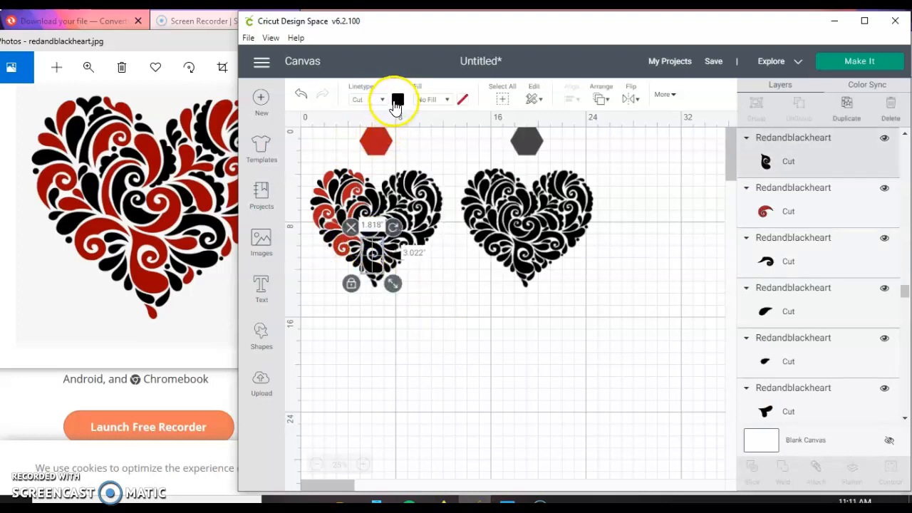
{"action": "left_click", "coordinate": [397, 98]}
{"action": "left_click", "coordinate": [429, 159]}
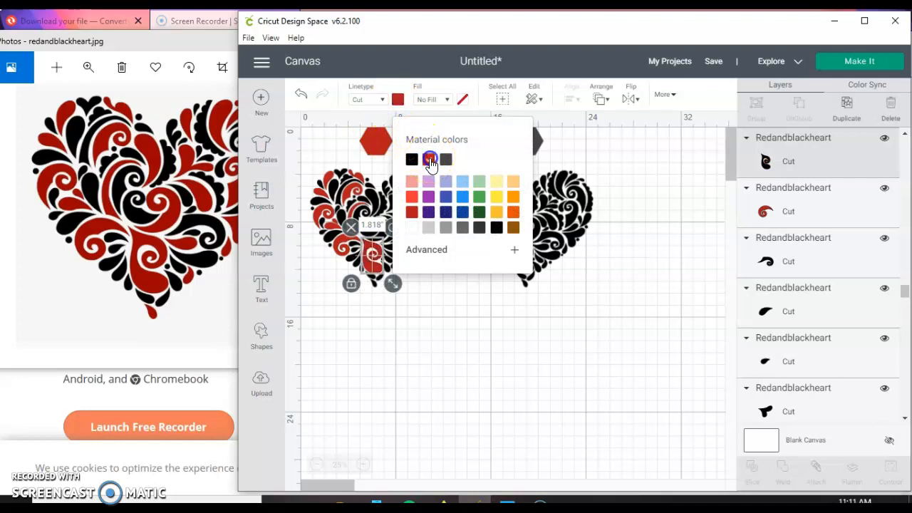
Recolor the droplet at the left heart's bottom tip and the small curved leaf above its central swirl dark red
{"action": "left_click", "coordinate": [374, 278]}
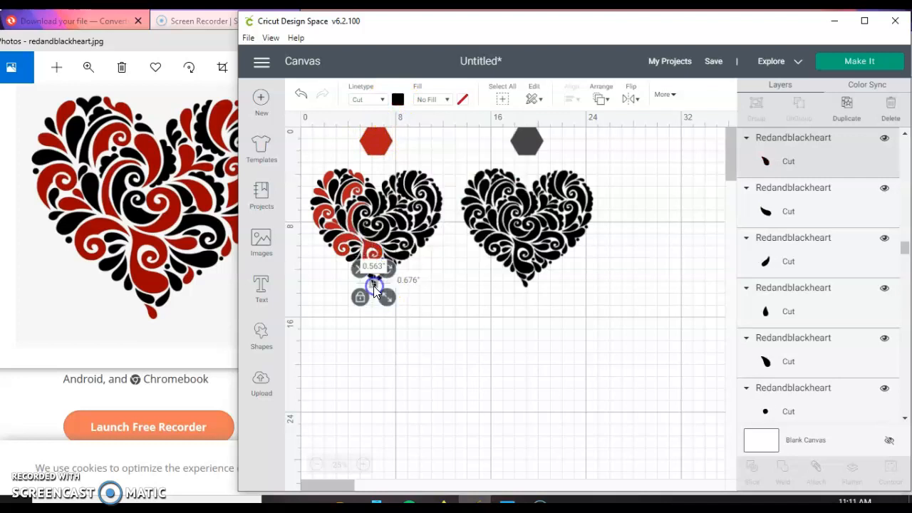
{"action": "left_click", "coordinate": [398, 98]}
{"action": "left_click", "coordinate": [428, 159]}
{"action": "left_click", "coordinate": [466, 341]}
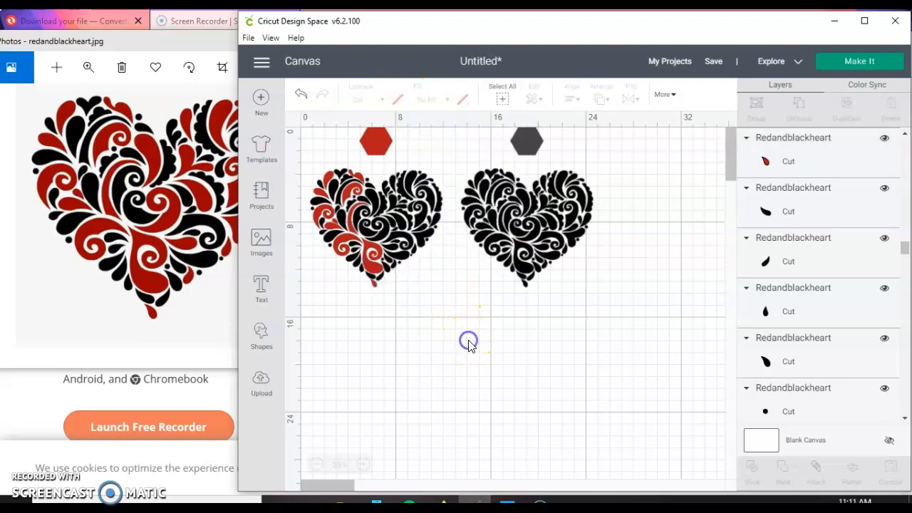
{"action": "left_click", "coordinate": [371, 198]}
{"action": "left_click", "coordinate": [398, 98]}
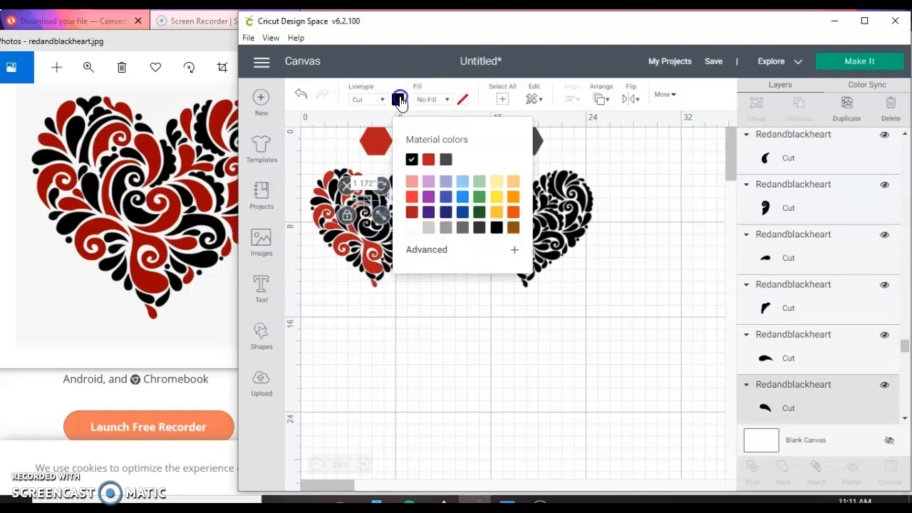
{"action": "left_click", "coordinate": [429, 159]}
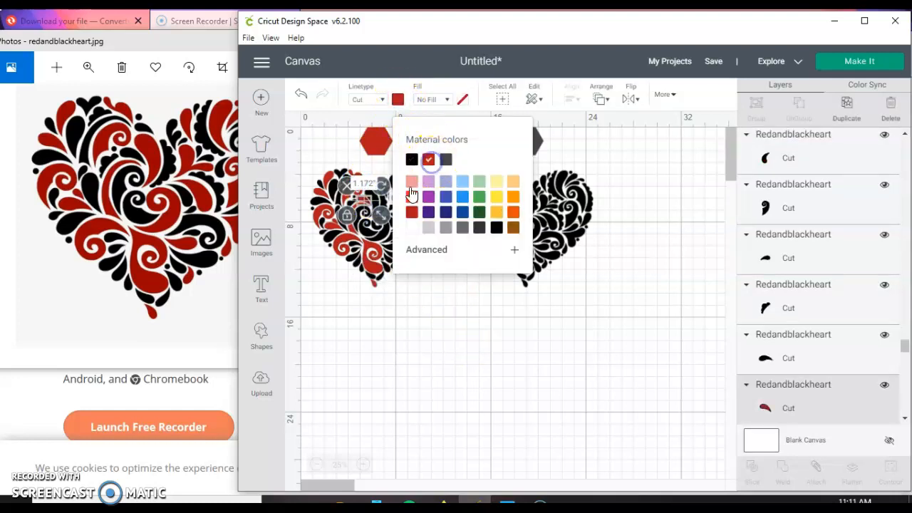
Recolor the right-hand curl of the left heart's central swirl dark red
{"action": "left_click", "coordinate": [378, 242]}
{"action": "left_click", "coordinate": [382, 234]}
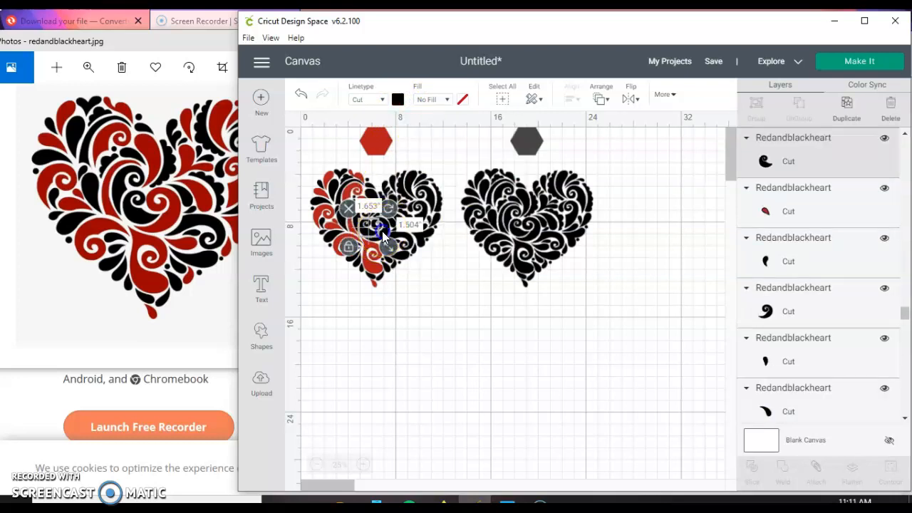
{"action": "left_click", "coordinate": [382, 231]}
{"action": "left_click", "coordinate": [461, 324]}
{"action": "left_click", "coordinate": [385, 223]}
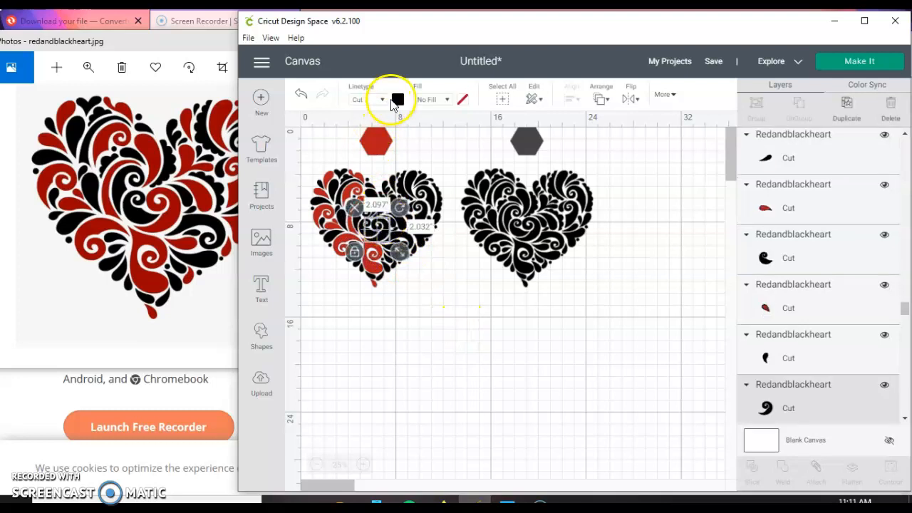
{"action": "left_click", "coordinate": [397, 100]}
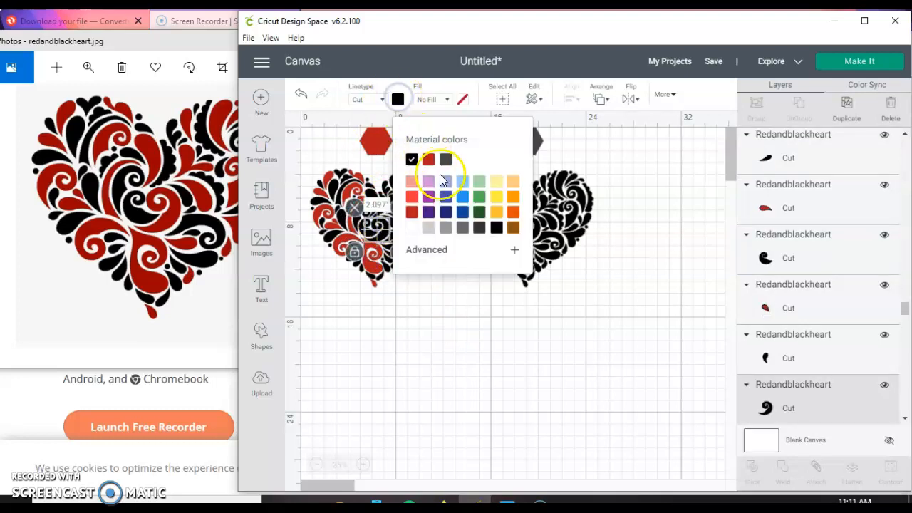
{"action": "left_click", "coordinate": [428, 161]}
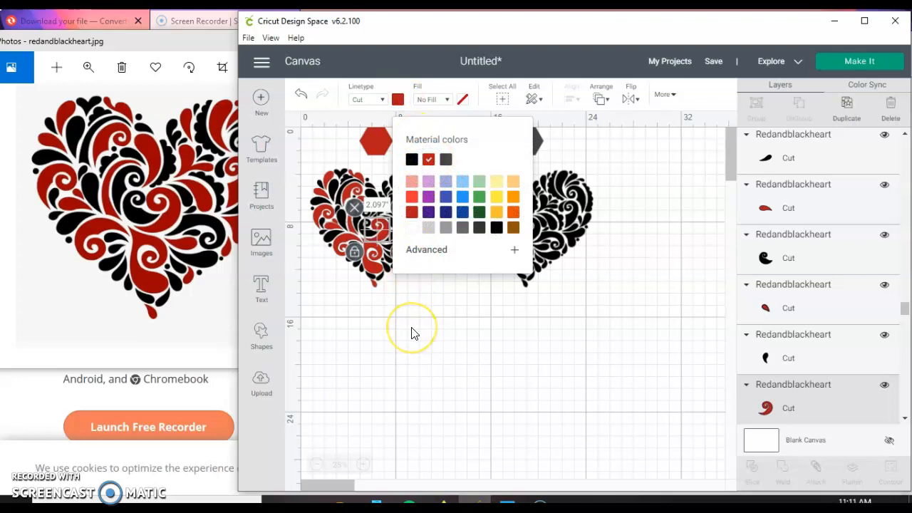
{"action": "left_click", "coordinate": [413, 334]}
Recolor the leaf extending right from above the left heart's bottom swirl and the small droplet on its lower-right edge dark red
{"action": "left_click", "coordinate": [389, 247]}
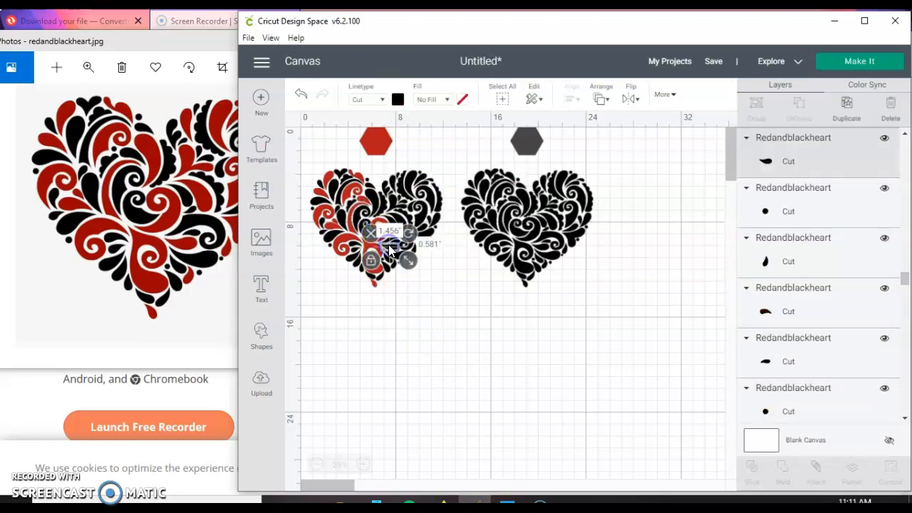
{"action": "left_click", "coordinate": [398, 100]}
{"action": "left_click", "coordinate": [428, 161]}
{"action": "left_click", "coordinate": [430, 320]}
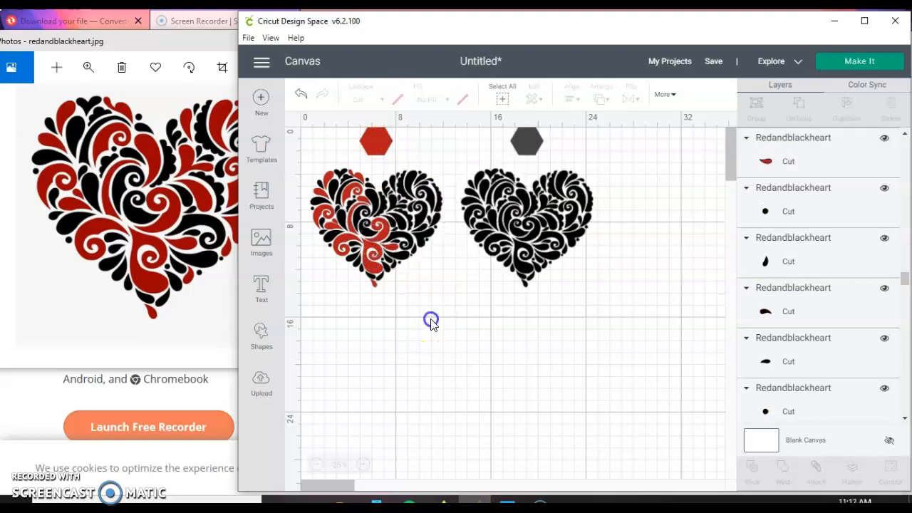
{"action": "left_click", "coordinate": [396, 269]}
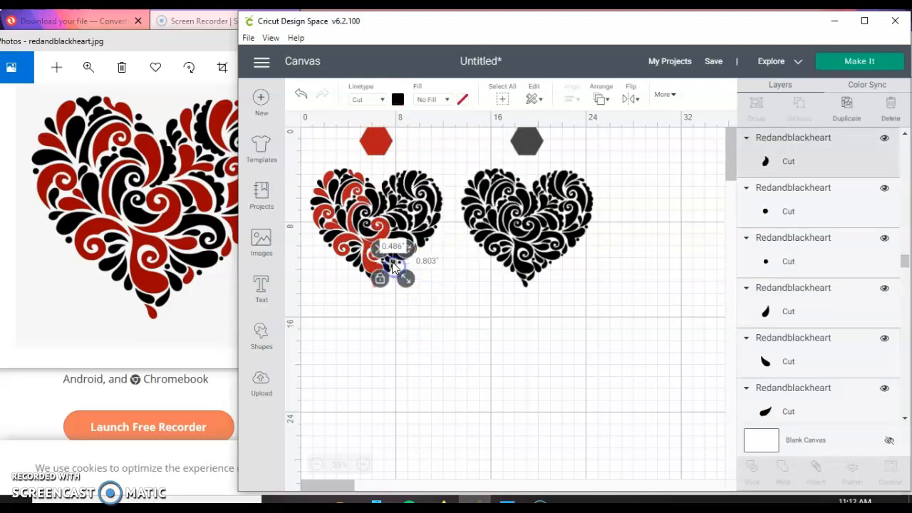
{"action": "left_click", "coordinate": [399, 99]}
{"action": "left_click", "coordinate": [429, 161]}
{"action": "left_click", "coordinate": [439, 326]}
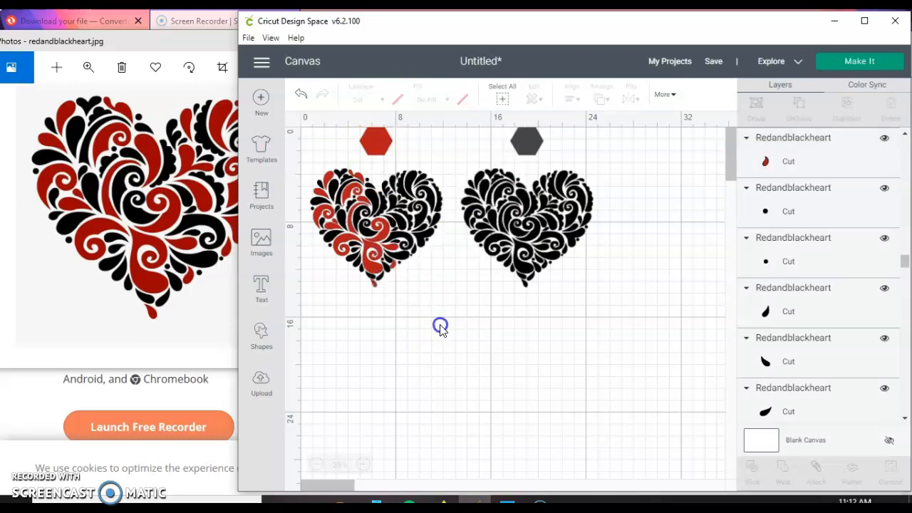
Recolor the three-pronged piece right of the left heart's center and the larger curved leaf below it dark red
{"action": "left_click", "coordinate": [397, 205]}
{"action": "left_click", "coordinate": [398, 99]}
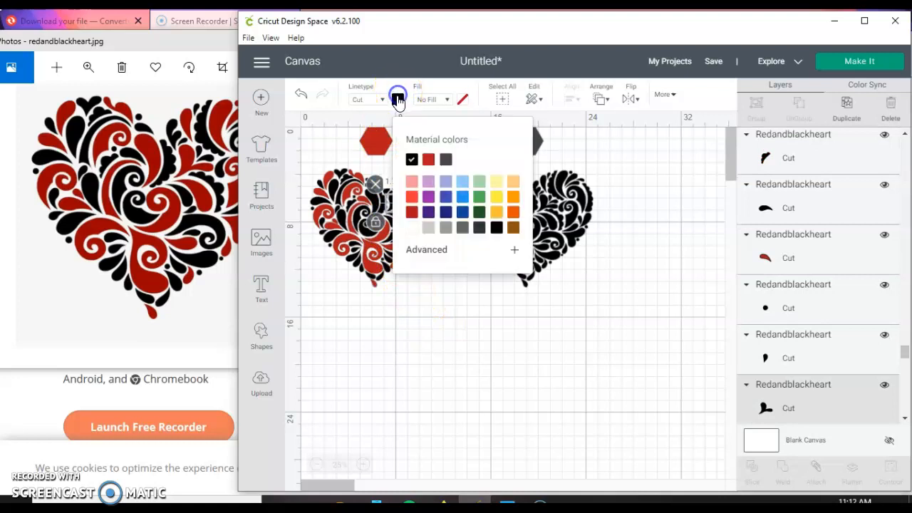
{"action": "left_click", "coordinate": [429, 161]}
{"action": "left_click", "coordinate": [457, 348]}
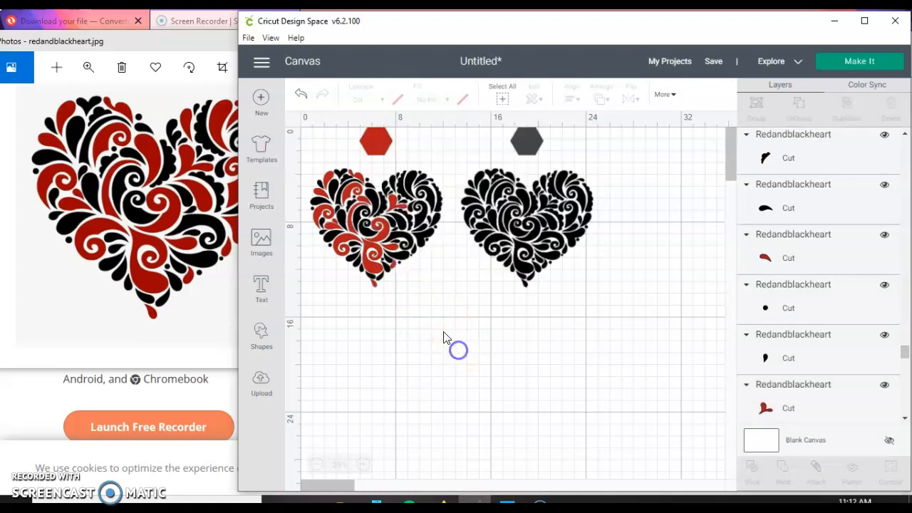
{"action": "left_click", "coordinate": [398, 222]}
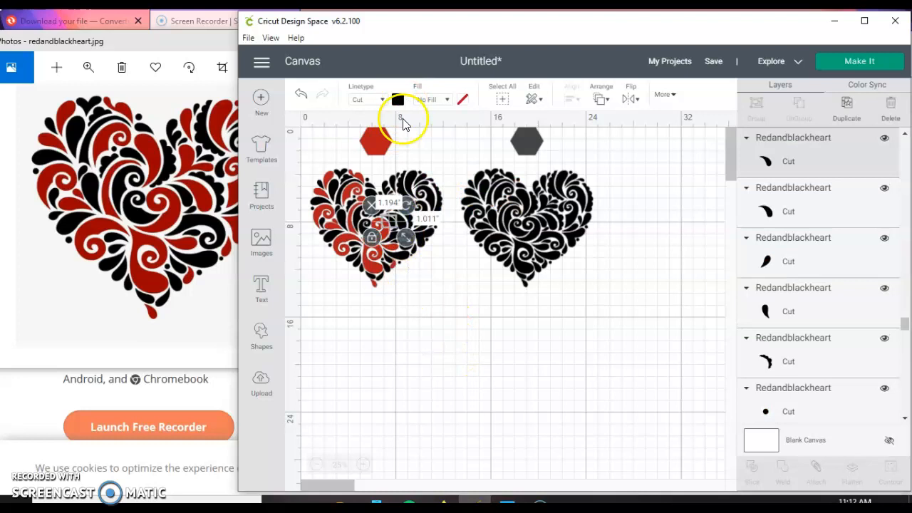
{"action": "left_click", "coordinate": [422, 288]}
{"action": "left_click", "coordinate": [402, 226]}
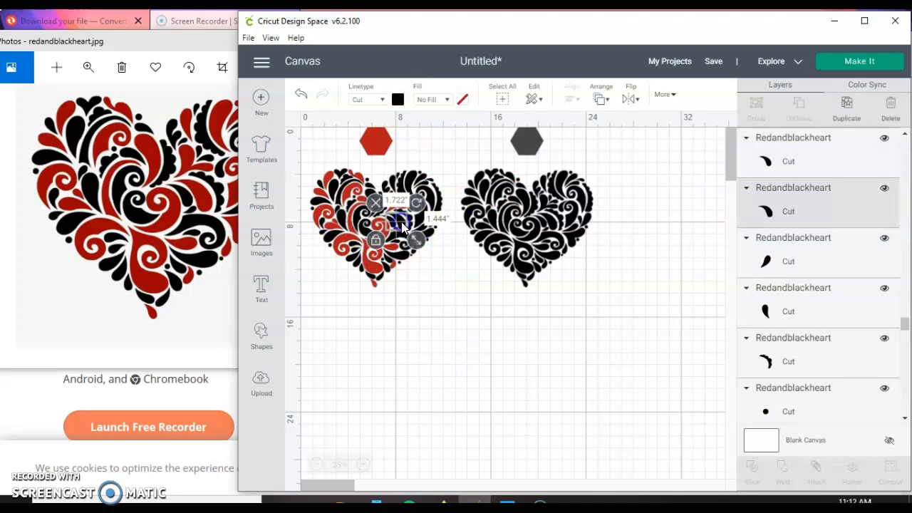
{"action": "left_click", "coordinate": [397, 99]}
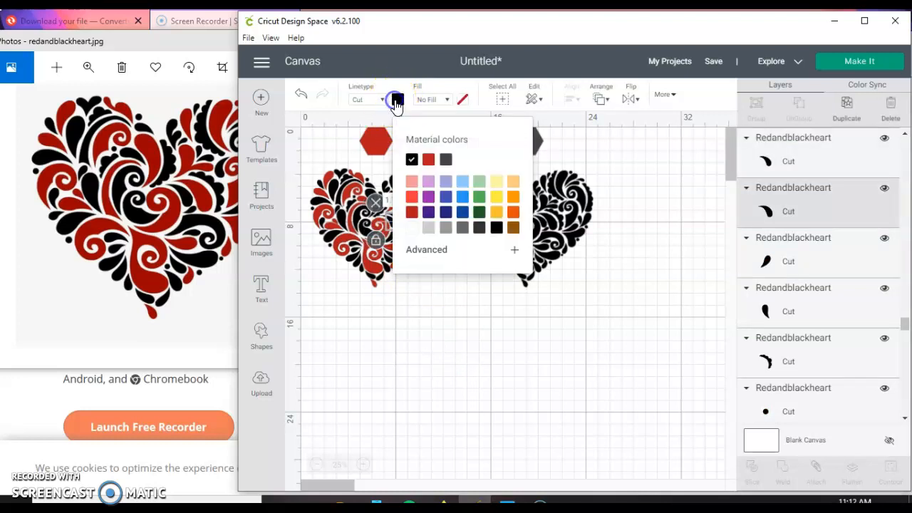
{"action": "left_click", "coordinate": [429, 160]}
{"action": "left_click", "coordinate": [484, 368]}
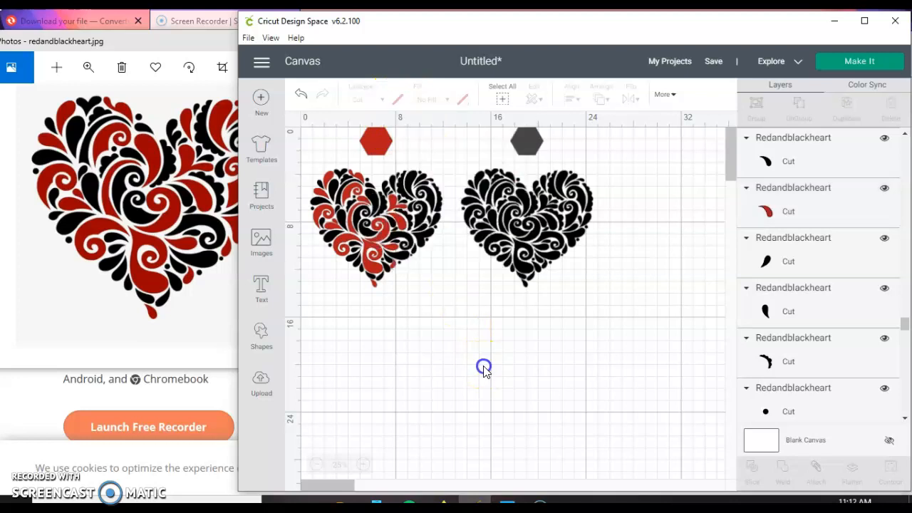
Recolor the upright leaf along the inner edge of the left heart's right lobe dark red
{"action": "left_click", "coordinate": [394, 189]}
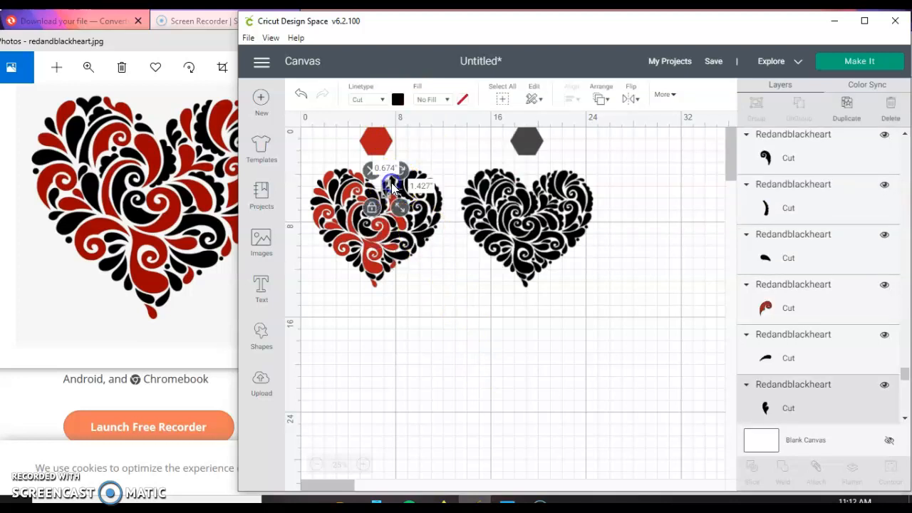
{"action": "left_click", "coordinate": [397, 99]}
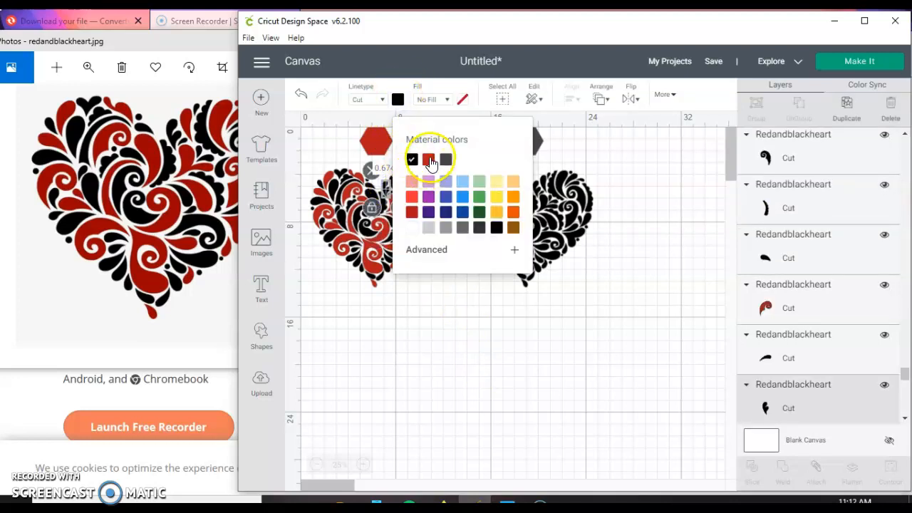
{"action": "left_click", "coordinate": [444, 342]}
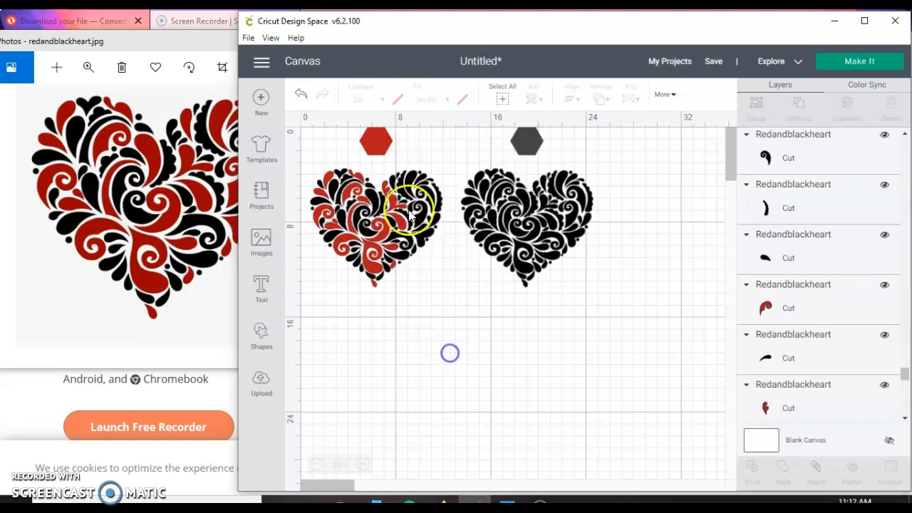
Recolor the tall scalloped crescent in the left heart's right lobe dark red
{"action": "left_click", "coordinate": [409, 184]}
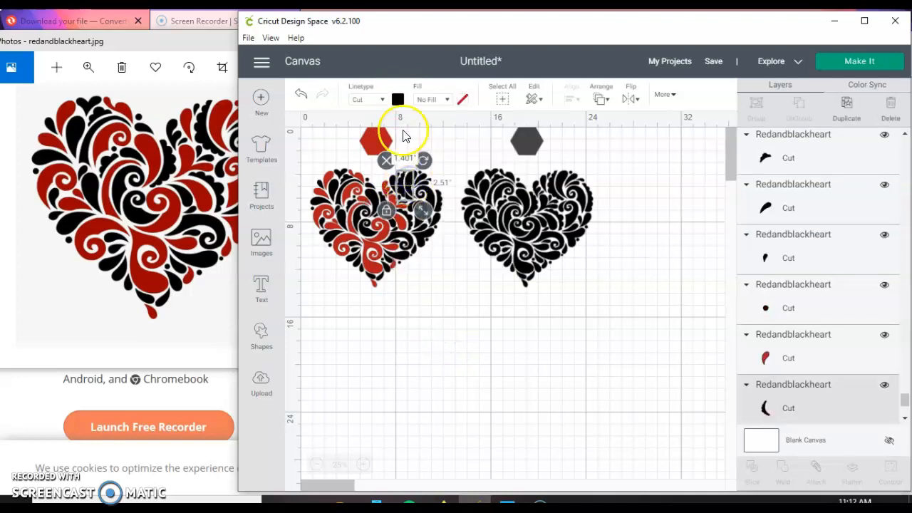
{"action": "left_click", "coordinate": [397, 103]}
{"action": "left_click", "coordinate": [429, 156]}
{"action": "left_click", "coordinate": [437, 344]}
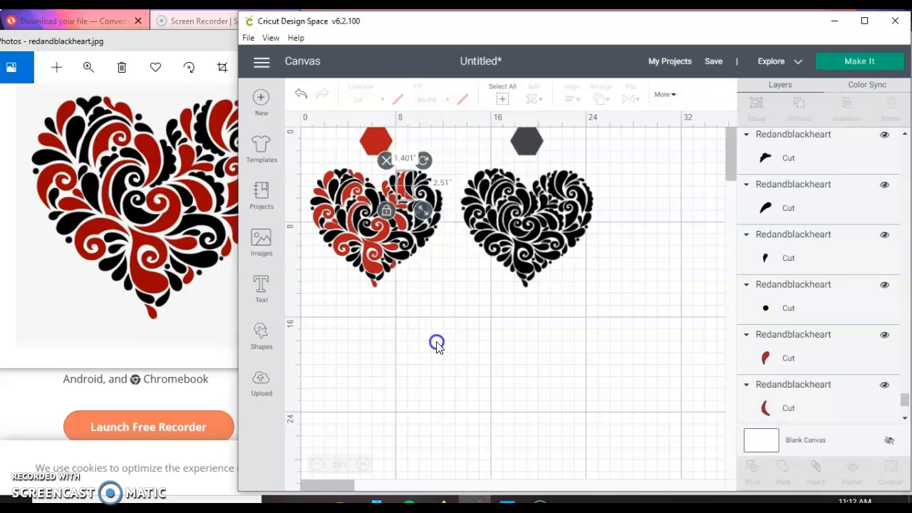
Recolor the teardrop at the top of the left heart's right lobe and the small dot beside it dark red
{"action": "left_click", "coordinate": [420, 178]}
{"action": "left_click", "coordinate": [397, 101]}
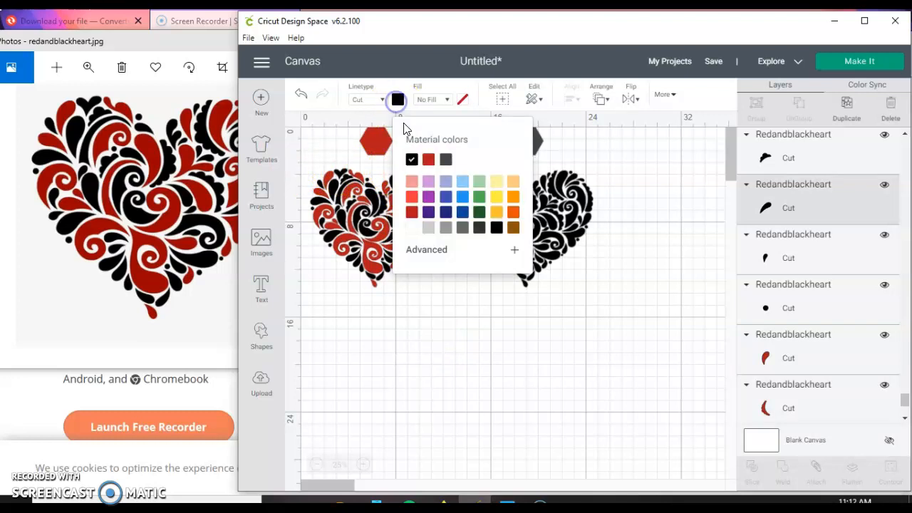
{"action": "left_click", "coordinate": [427, 164]}
{"action": "left_click", "coordinate": [475, 336]}
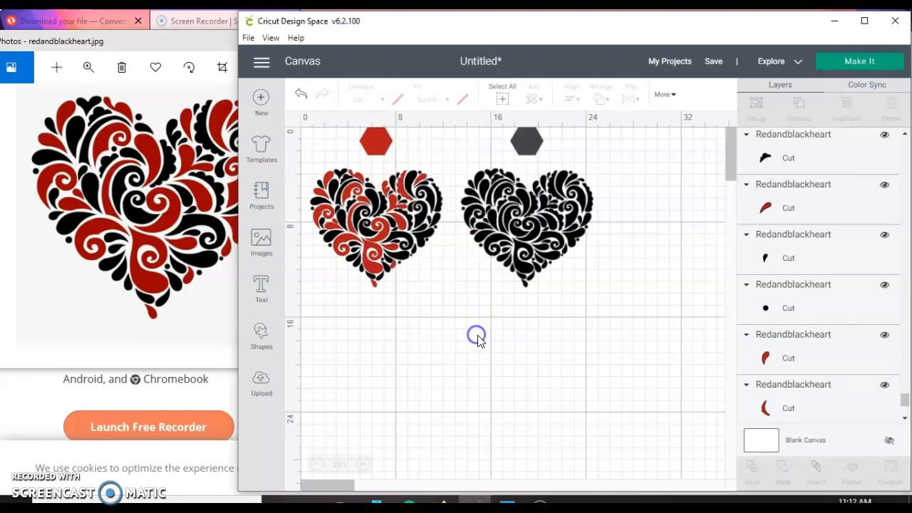
{"action": "left_click", "coordinate": [420, 178]}
{"action": "left_click", "coordinate": [397, 101]}
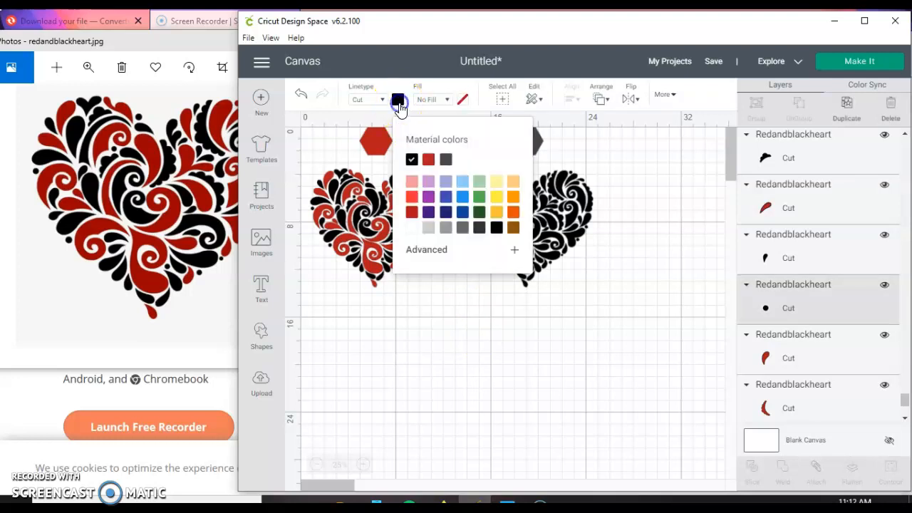
{"action": "left_click", "coordinate": [428, 159]}
{"action": "left_click", "coordinate": [501, 350]}
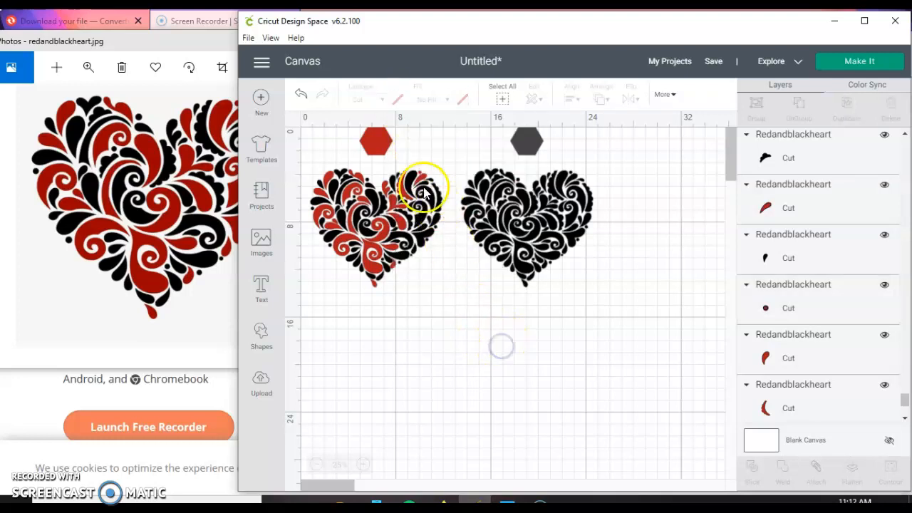
Set the tall scalloped crescent in the left heart's right lobe back to black
{"action": "left_click", "coordinate": [406, 176]}
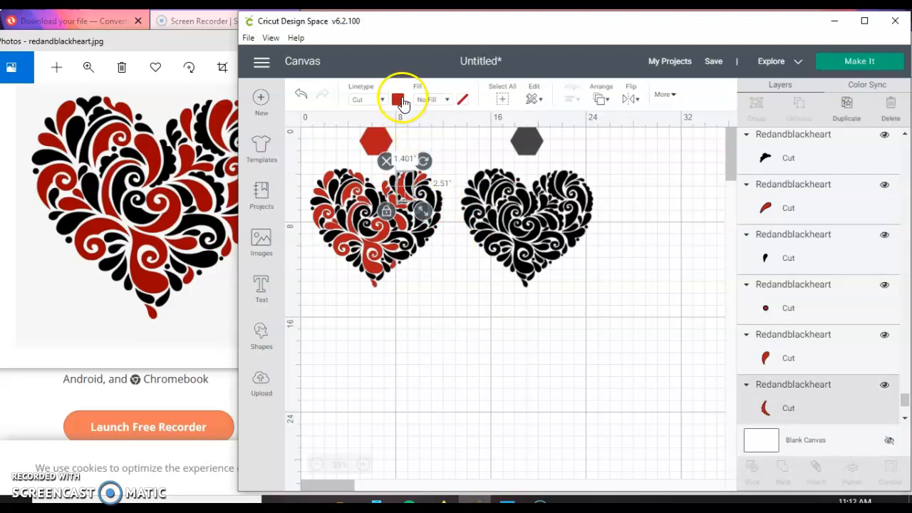
{"action": "left_click", "coordinate": [482, 354]}
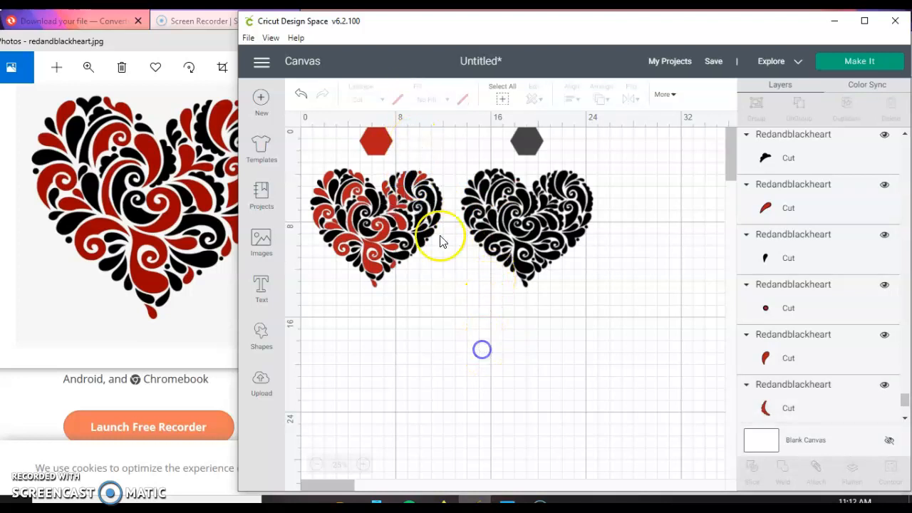
{"action": "left_click", "coordinate": [401, 191]}
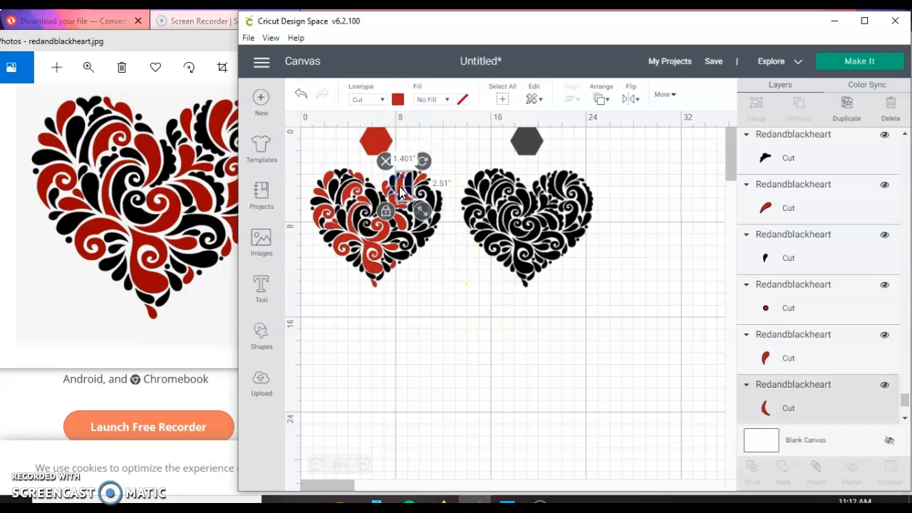
{"action": "left_click", "coordinate": [400, 101]}
{"action": "left_click", "coordinate": [411, 159]}
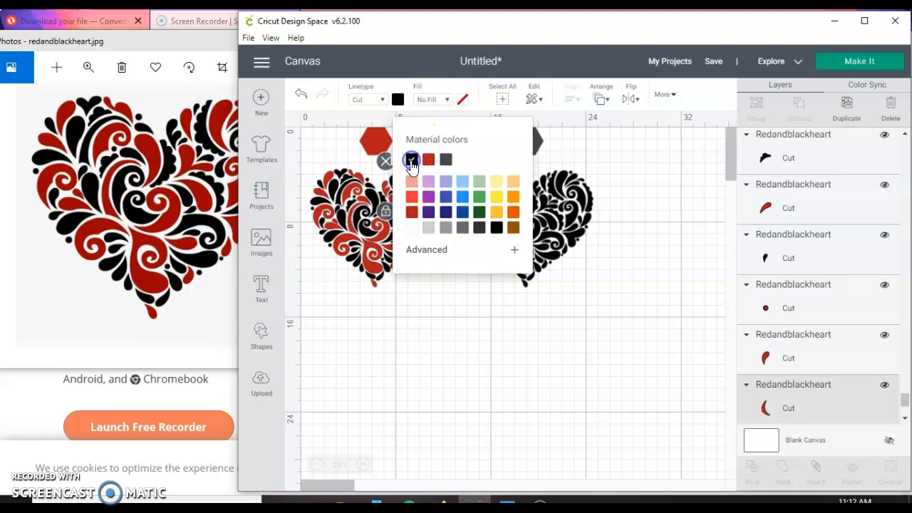
Recolor the tall scalloped crescent in the left heart's right lobe dark red again
{"action": "left_click", "coordinate": [428, 348]}
{"action": "left_click", "coordinate": [406, 178]}
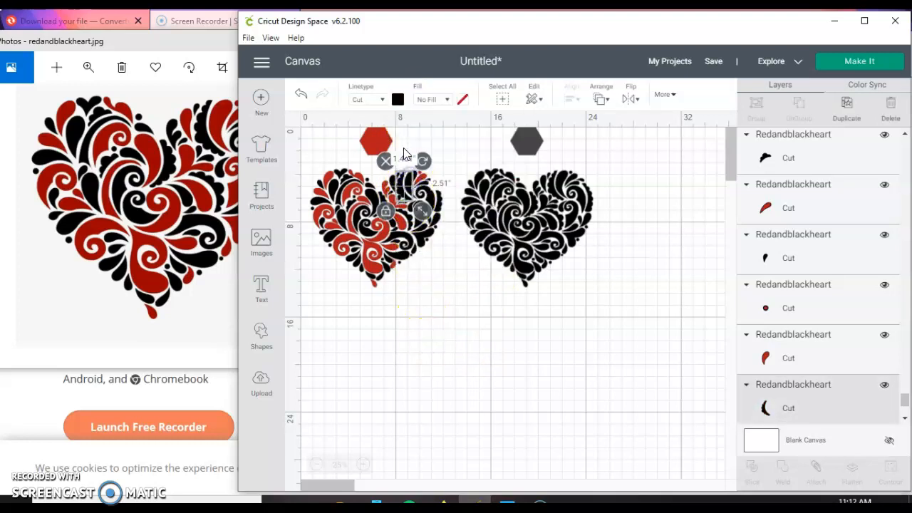
{"action": "left_click", "coordinate": [398, 100]}
{"action": "left_click", "coordinate": [427, 161]}
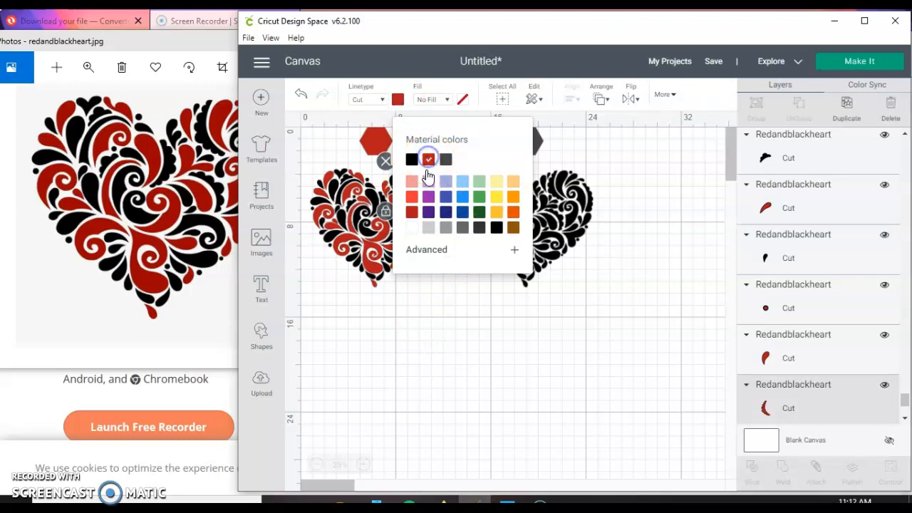
{"action": "left_click", "coordinate": [433, 388]}
Move the Photos reference image window aside so it leaves the canvas clear, and return to the Cricut Design Space canvas
{"action": "left_click", "coordinate": [161, 38]}
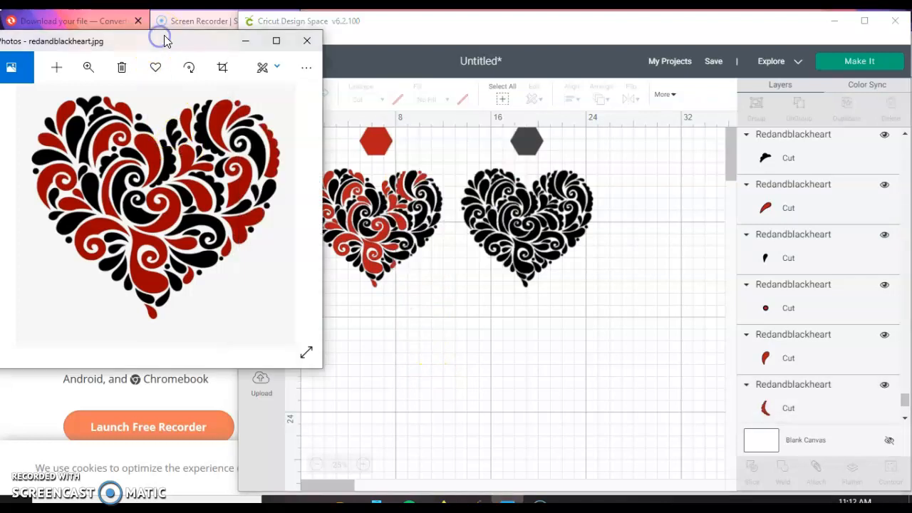
{"action": "left_click_drag", "start_coordinate": [169, 42], "coordinate": [131, 40]}
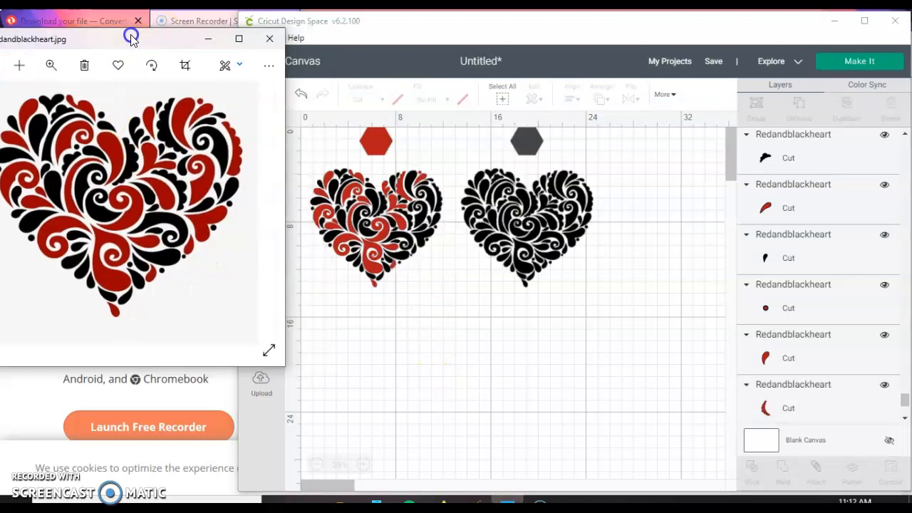
{"action": "left_click", "coordinate": [397, 352]}
Recolor the narrow scalloped strip along the outer edge of the left heart's right lobe dark red
{"action": "left_click", "coordinate": [433, 193]}
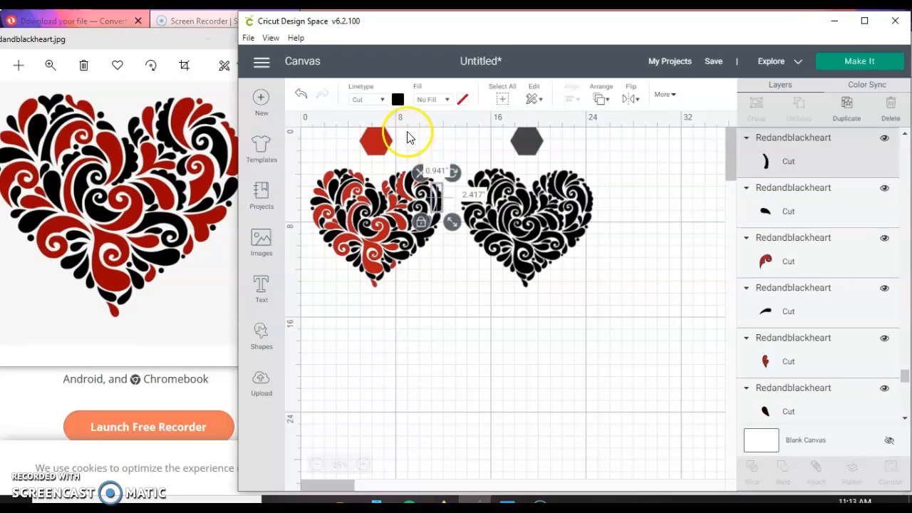
{"action": "left_click", "coordinate": [398, 99]}
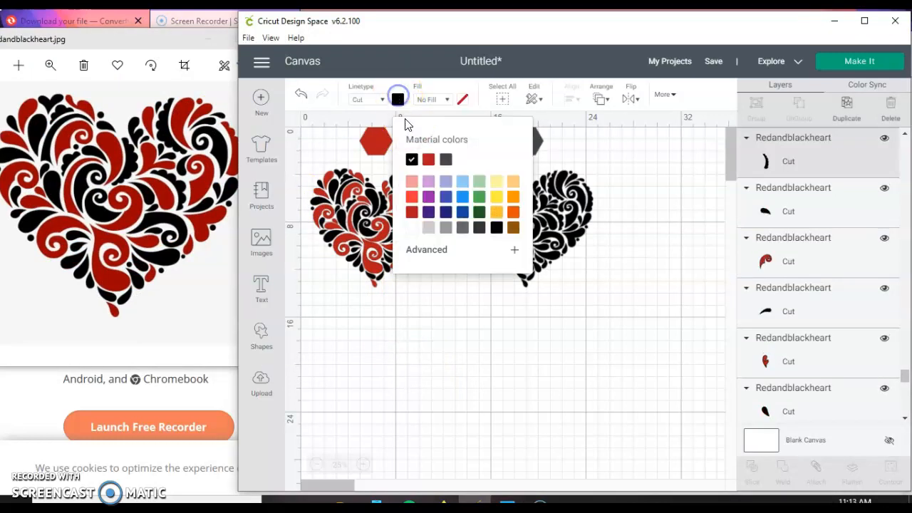
{"action": "left_click", "coordinate": [430, 159]}
{"action": "left_click", "coordinate": [454, 378]}
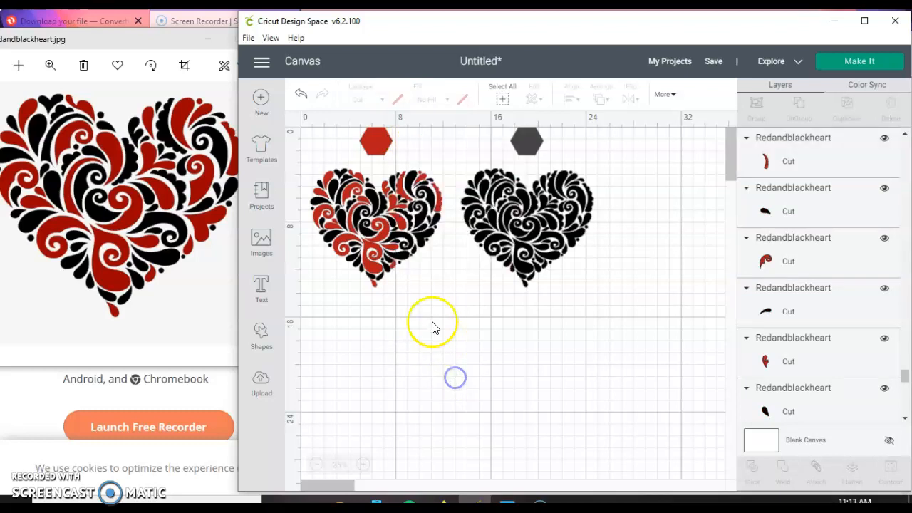
Recolor the curled piece in the lower part of the left heart's right lobe dark red
{"action": "left_click", "coordinate": [418, 223]}
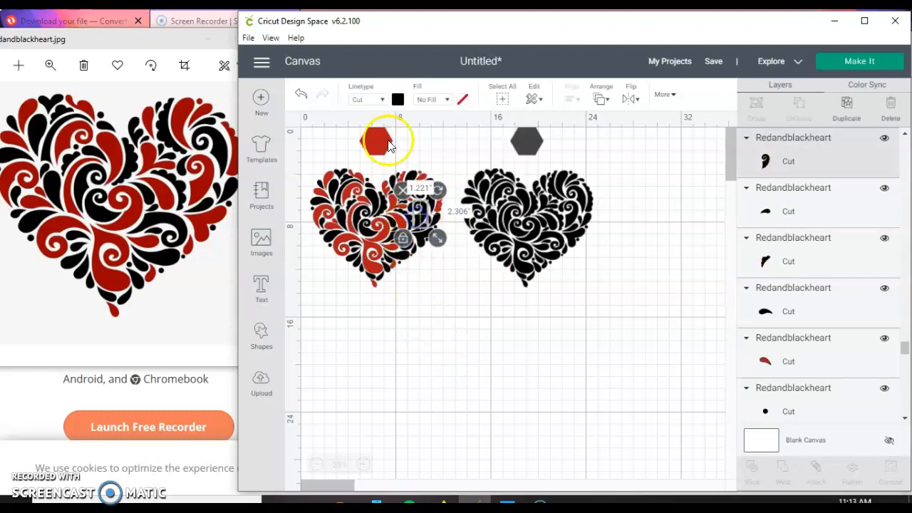
{"action": "left_click", "coordinate": [397, 99]}
{"action": "left_click", "coordinate": [429, 161]}
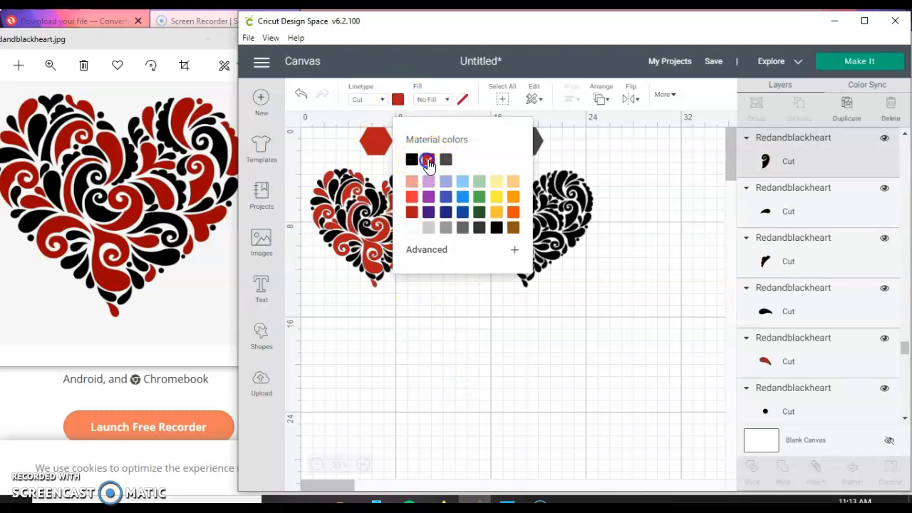
{"action": "left_click", "coordinate": [433, 353]}
{"action": "left_click", "coordinate": [420, 237]}
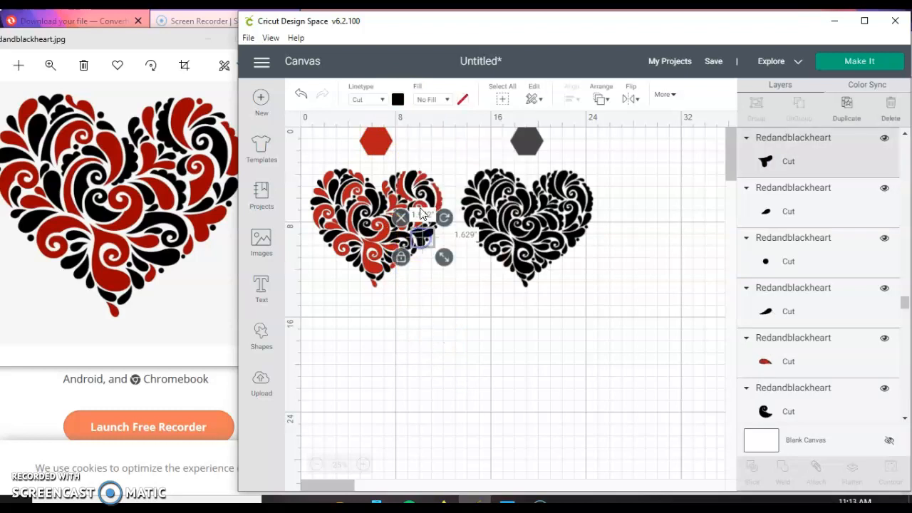
{"action": "left_click", "coordinate": [398, 98]}
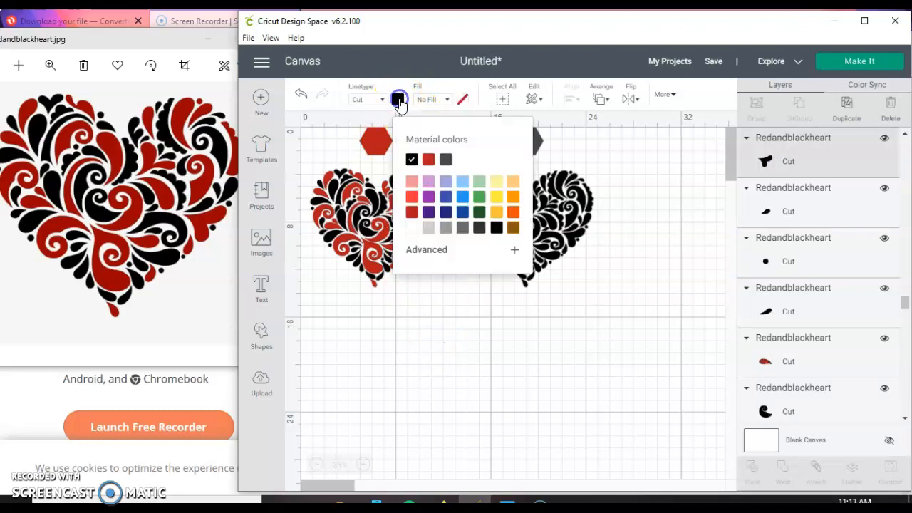
{"action": "left_click", "coordinate": [457, 368]}
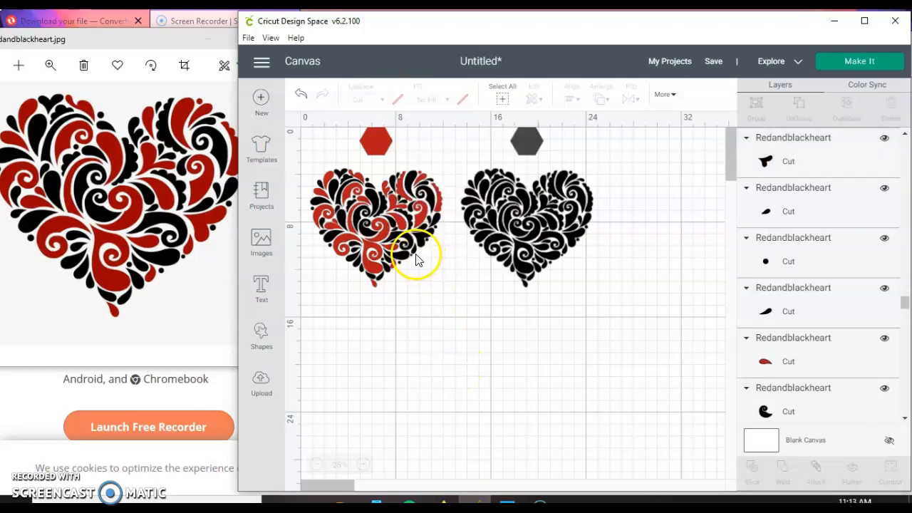
{"action": "left_click", "coordinate": [413, 255]}
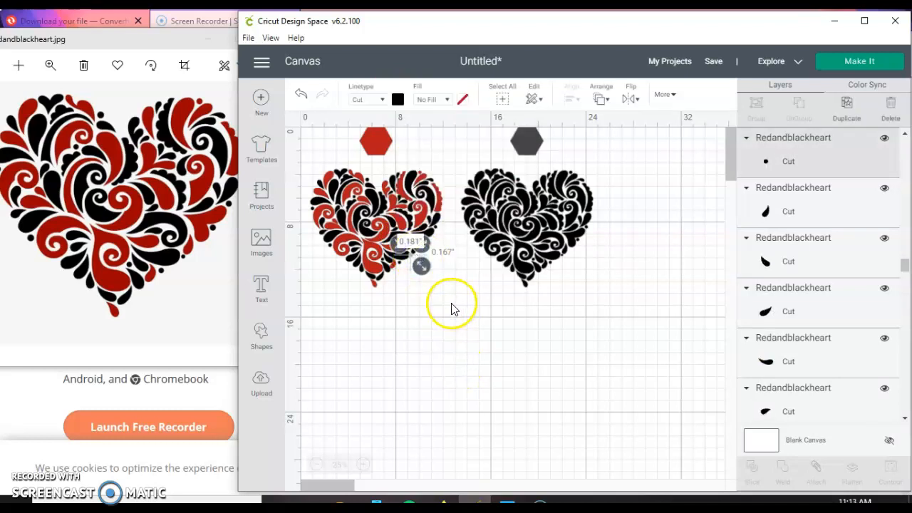
{"action": "left_click", "coordinate": [477, 326]}
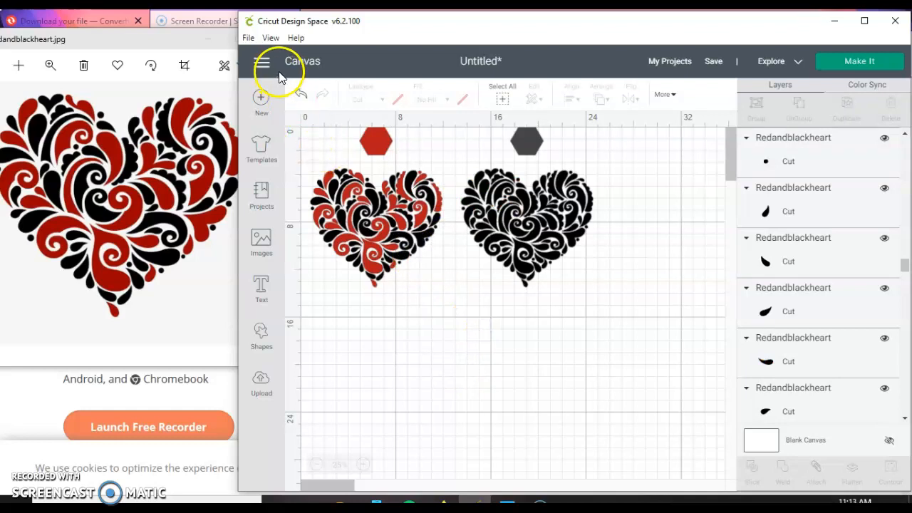
{"action": "left_click", "coordinate": [299, 96]}
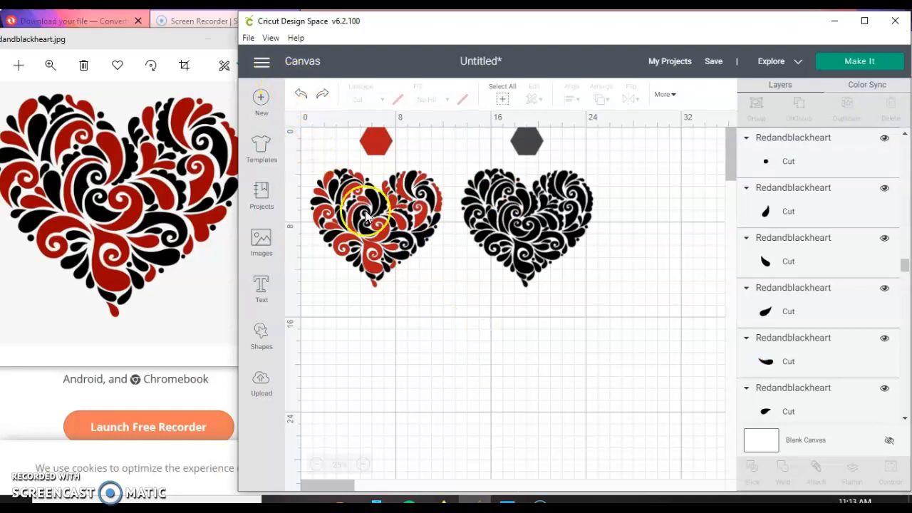
Recolor the small upright teardrop near the left heart's lower-right edge dark red
{"action": "left_click", "coordinate": [416, 255]}
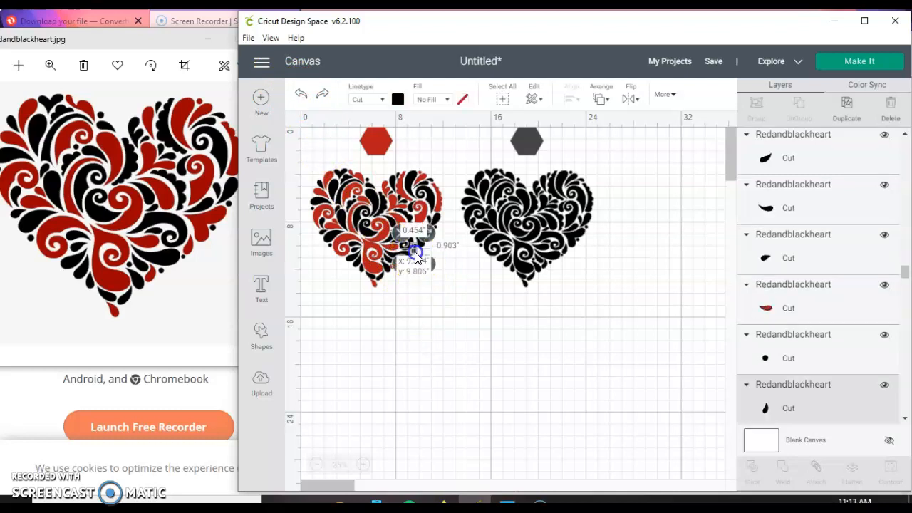
{"action": "left_click", "coordinate": [398, 99]}
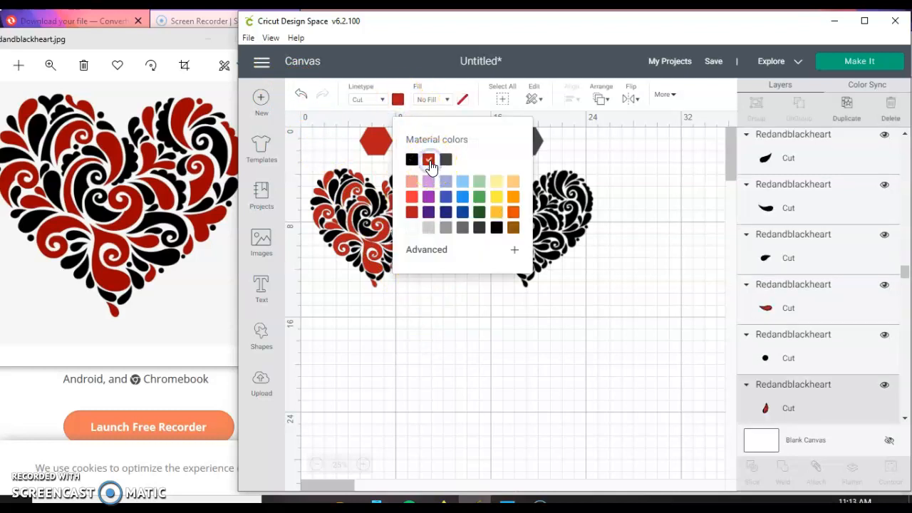
{"action": "left_click", "coordinate": [476, 368]}
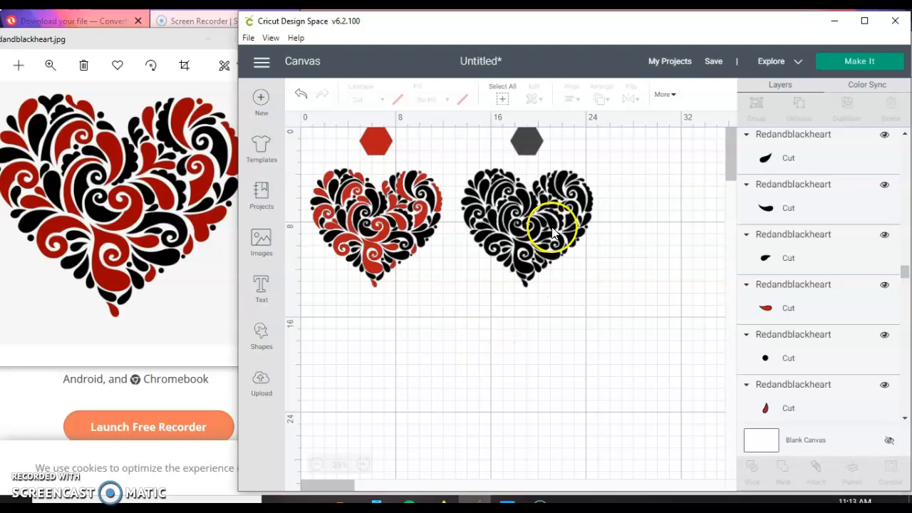
Delete the teardrop at the bottom tip of the black heart on the right
{"action": "left_click", "coordinate": [520, 210]}
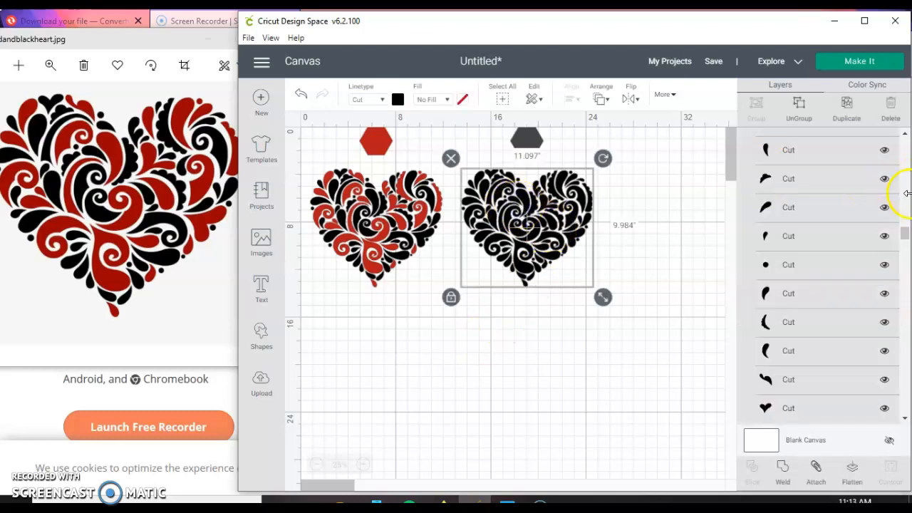
{"action": "left_click_drag", "start_coordinate": [905, 234], "coordinate": [906, 137]}
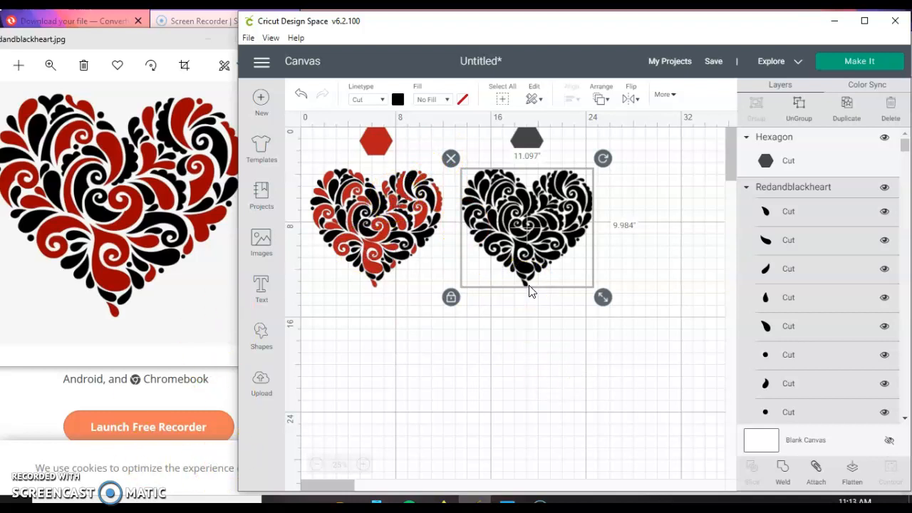
{"action": "left_click", "coordinate": [795, 214]}
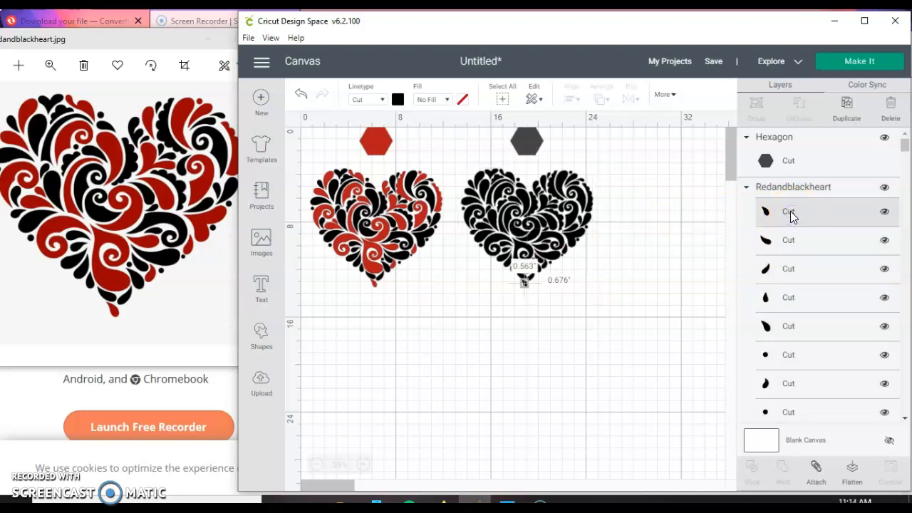
{"action": "key", "text": "Delete"}
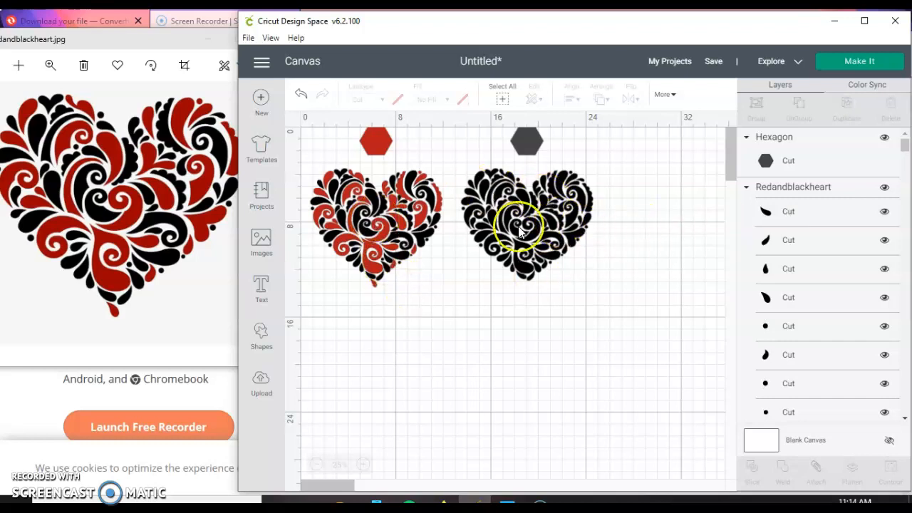
Ungroup the right heart and delete the large swirl just above its bottom tip
{"action": "left_click", "coordinate": [522, 267]}
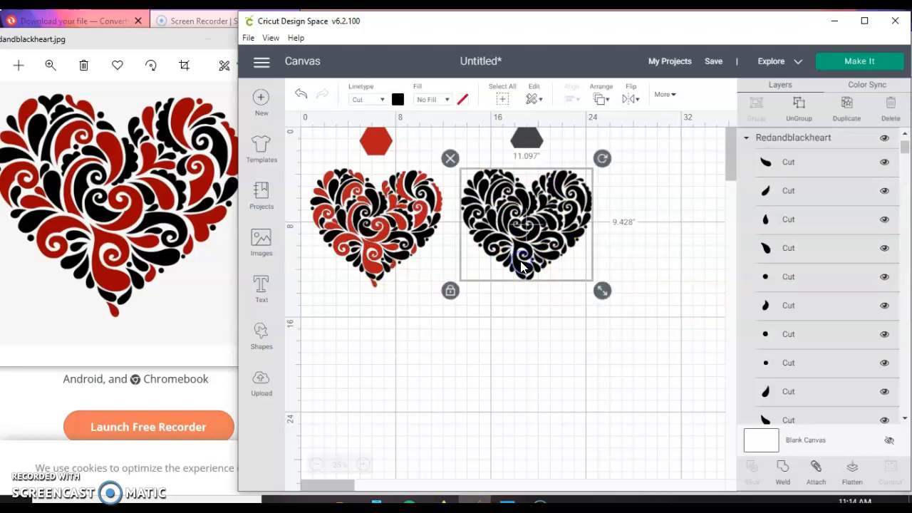
{"action": "left_click", "coordinate": [796, 108]}
{"action": "left_click", "coordinate": [524, 264]}
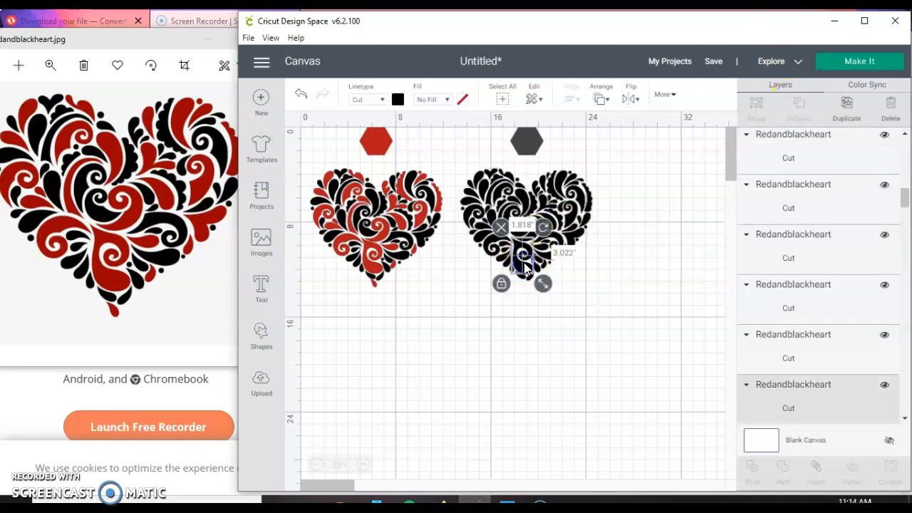
{"action": "key", "text": "Delete"}
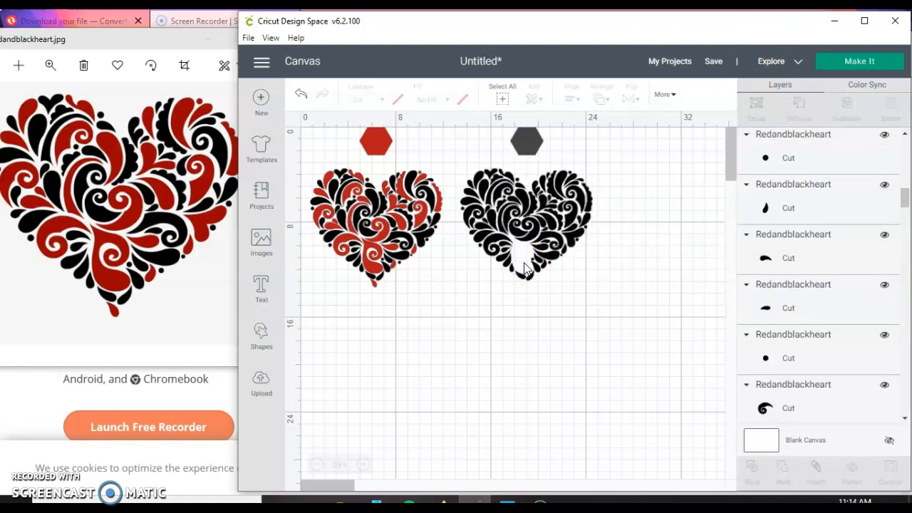
Delete the swirl on the right heart's lower-left side and the curled pieces along its left edge
{"action": "left_click", "coordinate": [493, 243]}
{"action": "key", "text": "Delete"}
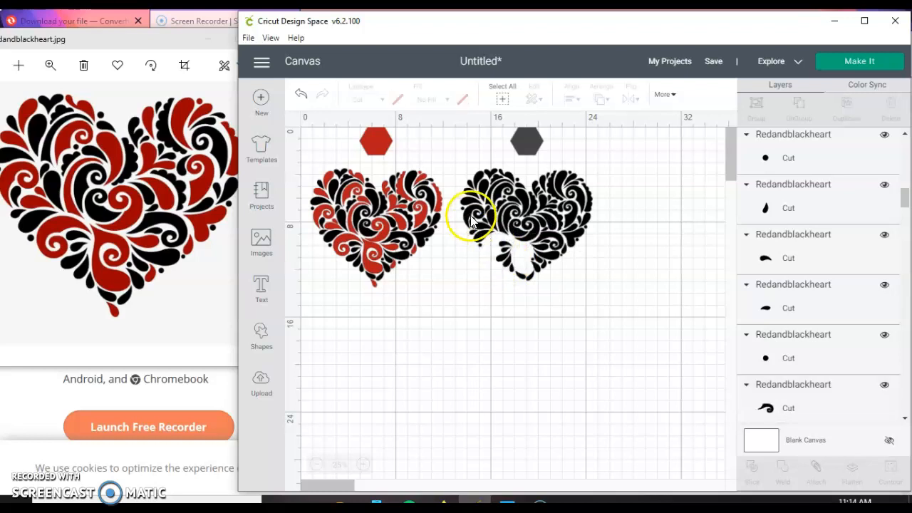
{"action": "left_click", "coordinate": [471, 211]}
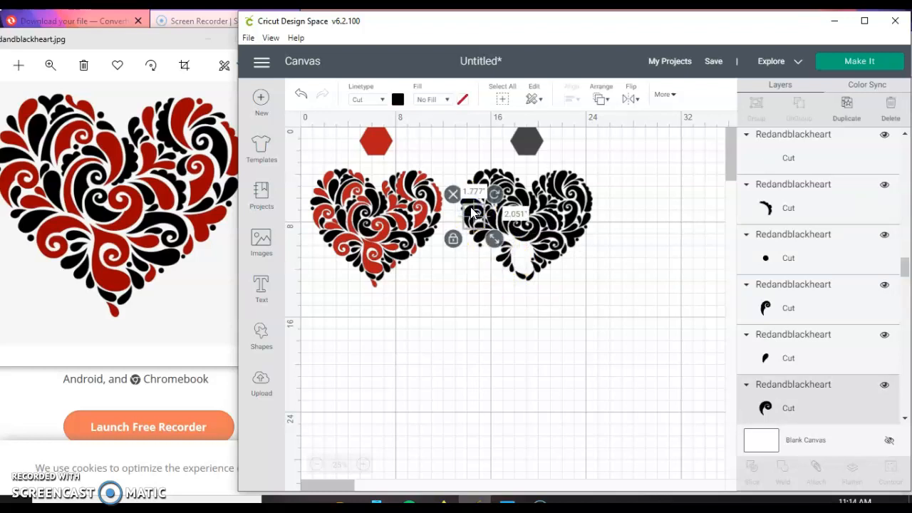
{"action": "key", "text": "Delete"}
{"action": "left_click", "coordinate": [471, 197]}
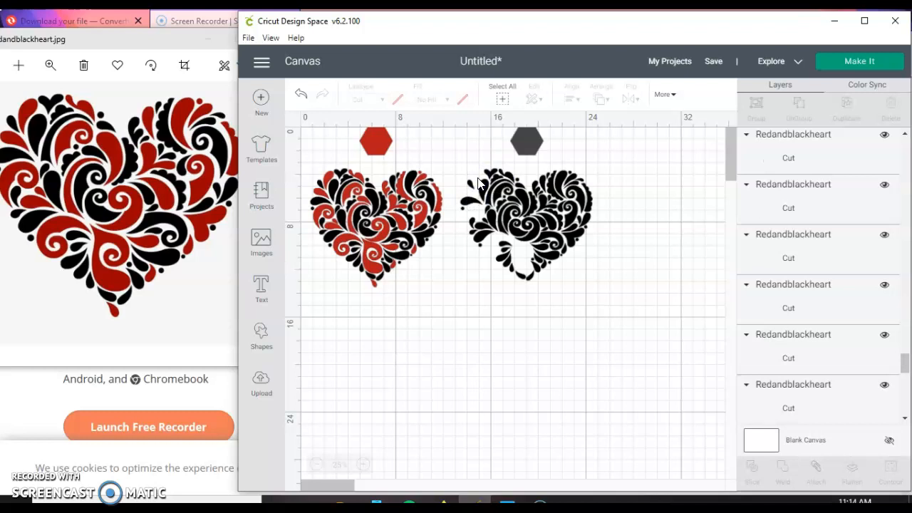
Delete the curl inside the right heart's left lobe and the scalloped leaf above it
{"action": "left_click", "coordinate": [505, 192]}
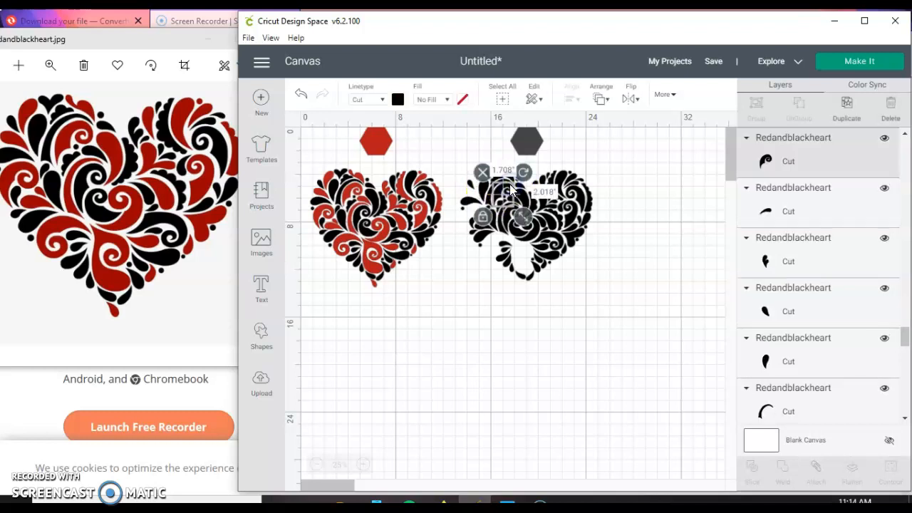
{"action": "key", "text": "Delete"}
{"action": "left_click", "coordinate": [510, 187]}
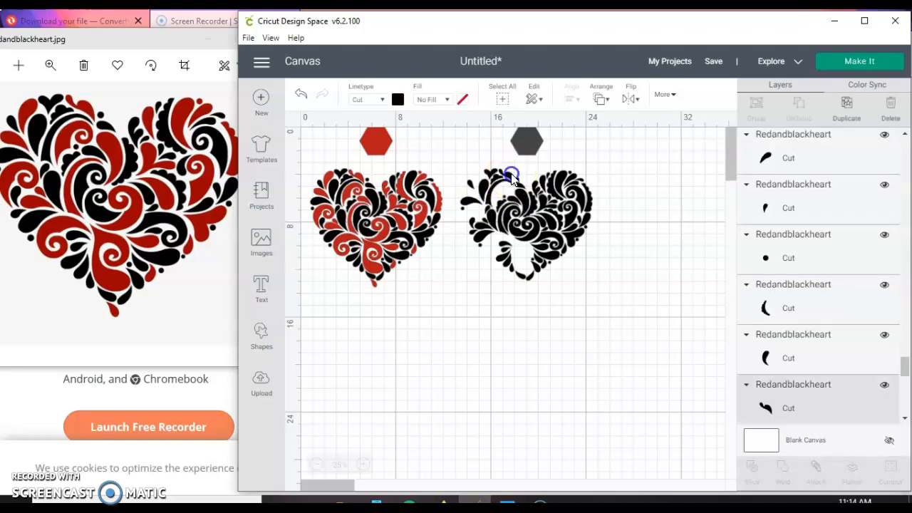
{"action": "key", "text": "Delete"}
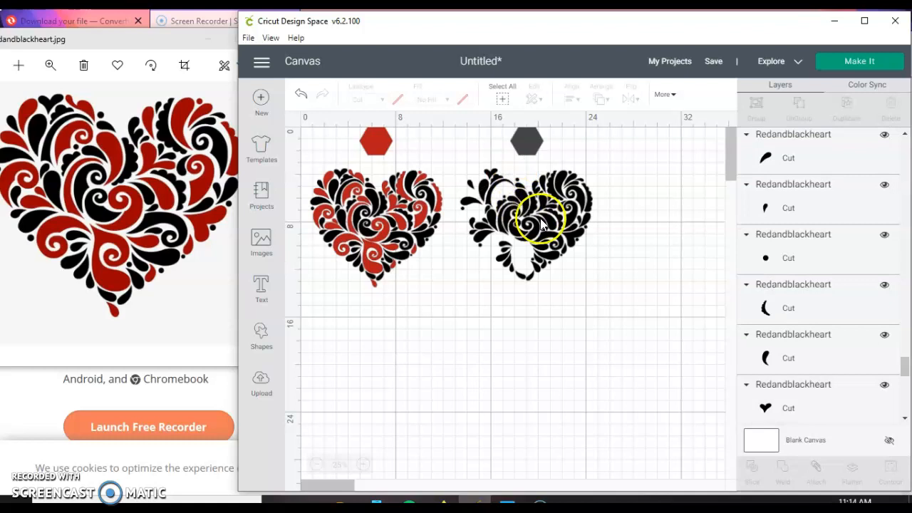
Delete the leaf at the inner edge of the right heart's right lobe and a piece in its lower-right area
{"action": "left_click", "coordinate": [537, 191]}
{"action": "key", "text": "Delete"}
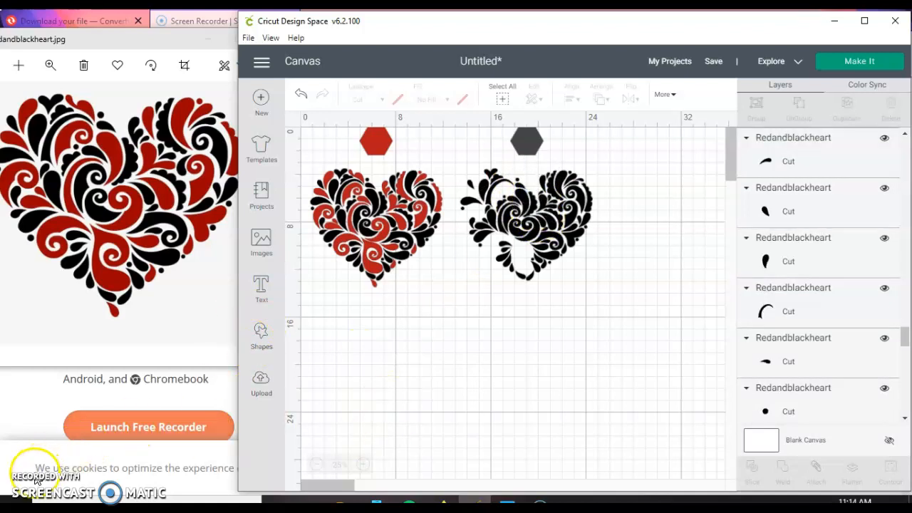
{"action": "left_click", "coordinate": [560, 240]}
{"action": "key", "text": "Delete"}
Delete the black leaves around the bottom tip of the left heart, keeping its red pieces
{"action": "left_click", "coordinate": [907, 249]}
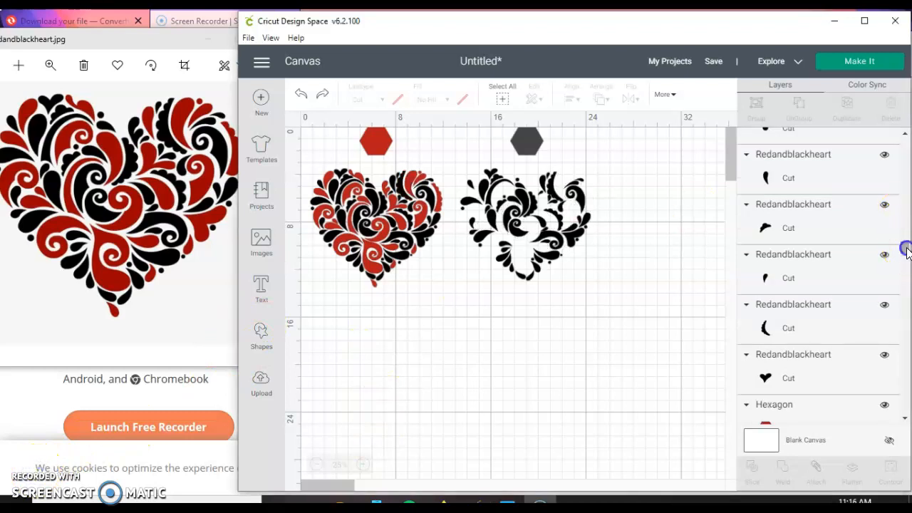
{"action": "left_click_drag", "start_coordinate": [906, 249], "coordinate": [903, 259]}
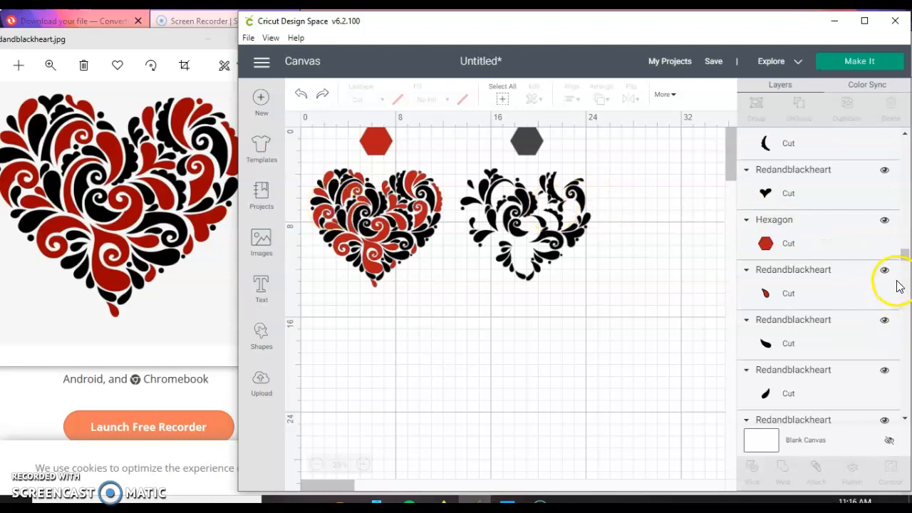
{"action": "left_click_drag", "start_coordinate": [904, 254], "coordinate": [904, 258]}
{"action": "left_click", "coordinate": [786, 261]}
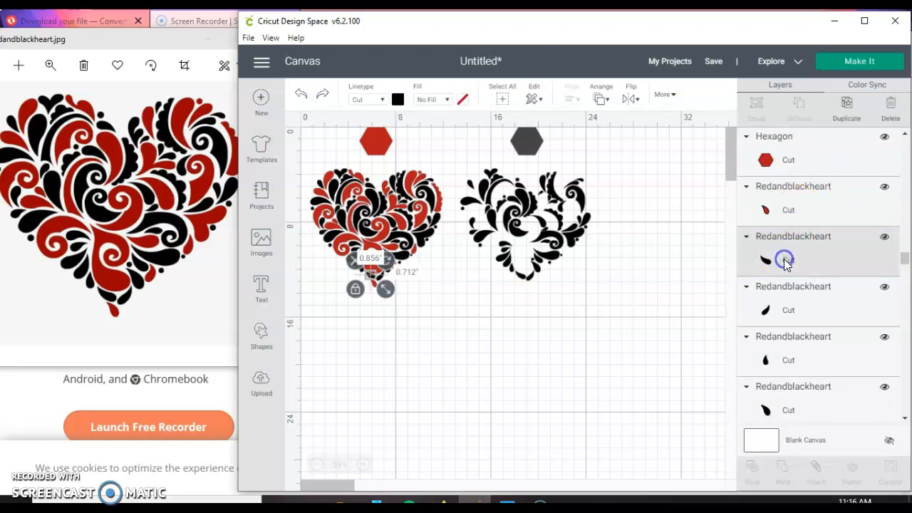
{"action": "key", "text": "Delete"}
{"action": "left_click", "coordinate": [785, 261]}
{"action": "key", "text": "Delete"}
{"action": "left_click", "coordinate": [785, 261]}
{"action": "key", "text": "Delete"}
{"action": "left_click", "coordinate": [785, 261]}
{"action": "key", "text": "Delete"}
{"action": "left_click", "coordinate": [785, 261]}
{"action": "key", "text": "Delete"}
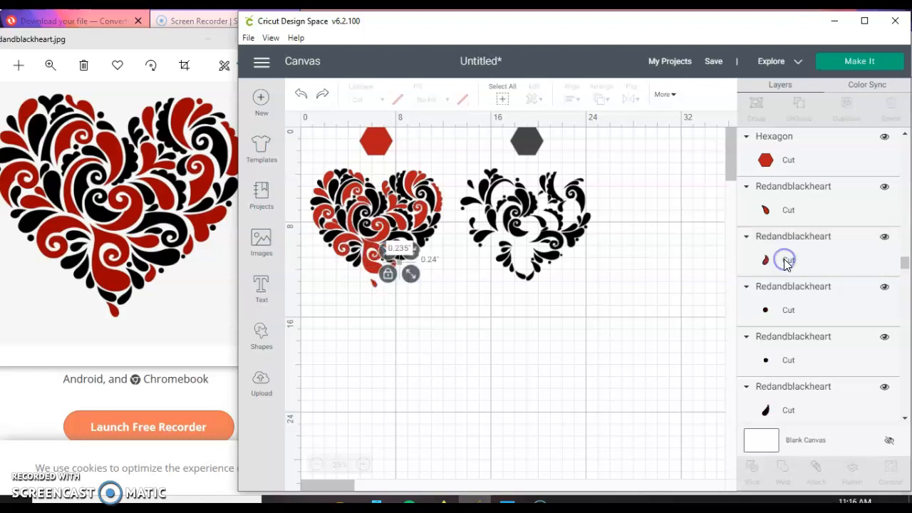
Delete the remaining black dots and teardrops just above the left heart's bottom tip, keeping the red teardrops
{"action": "left_click", "coordinate": [784, 260]}
{"action": "left_click", "coordinate": [784, 313]}
{"action": "key", "text": "Delete"}
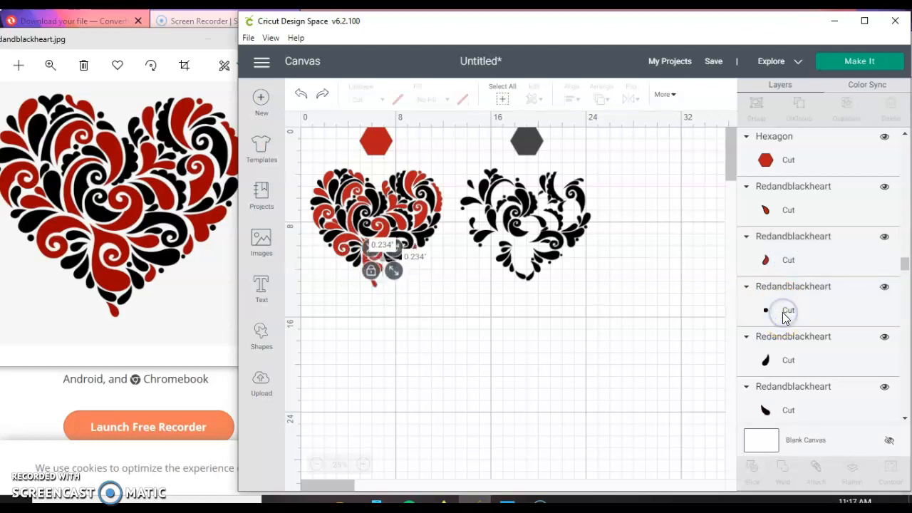
{"action": "left_click", "coordinate": [783, 313]}
{"action": "key", "text": "Delete"}
{"action": "left_click", "coordinate": [783, 313]}
{"action": "key", "text": "Delete"}
{"action": "left_click", "coordinate": [784, 313]}
{"action": "key", "text": "Delete"}
{"action": "left_click", "coordinate": [784, 314]}
{"action": "key", "text": "Delete"}
{"action": "left_click", "coordinate": [784, 313]}
{"action": "key", "text": "Delete"}
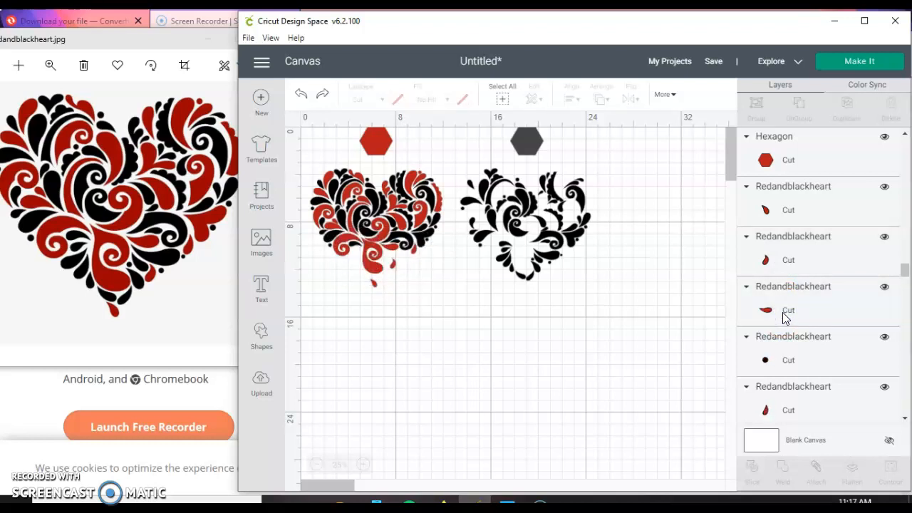
{"action": "left_click", "coordinate": [777, 362]}
{"action": "key", "text": "Delete"}
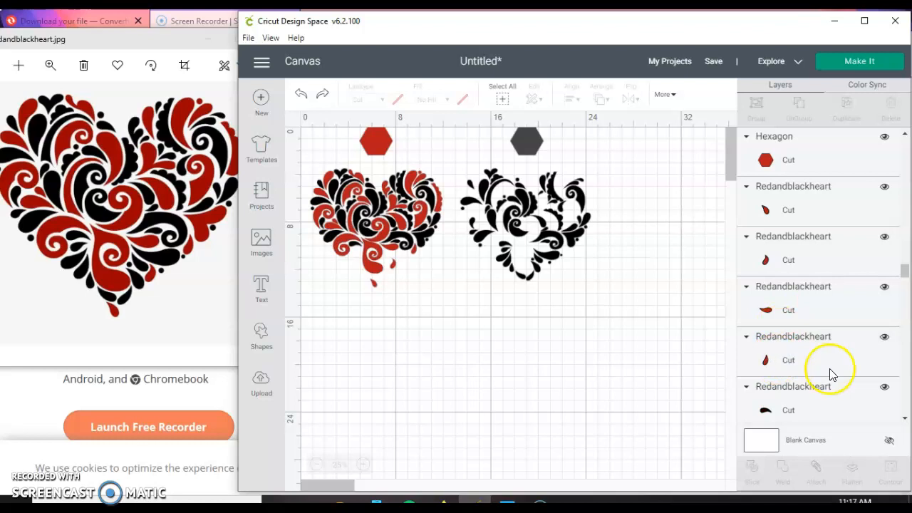
Delete the next black leaves and the black curl in the left heart's lower half
{"action": "scroll", "coordinate": [831, 374], "scroll_direction": "down", "scroll_amount": 3}
{"action": "left_click", "coordinate": [794, 301]}
{"action": "key", "text": "Delete"}
{"action": "left_click", "coordinate": [794, 300]}
{"action": "key", "text": "Delete"}
{"action": "left_click", "coordinate": [794, 301]}
{"action": "key", "text": "Delete"}
{"action": "left_click", "coordinate": [797, 397]}
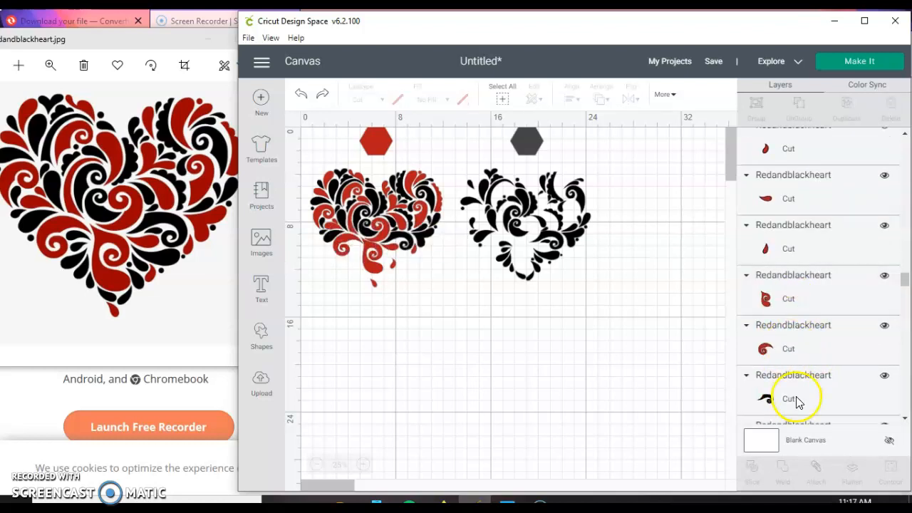
{"action": "key", "text": "Delete"}
Delete the black leaves, dots and branched piece around the red swirls across the left heart's lower sides
{"action": "scroll", "coordinate": [798, 400], "scroll_direction": "down", "scroll_amount": 2}
{"action": "scroll", "coordinate": [798, 400], "scroll_direction": "down", "scroll_amount": 5}
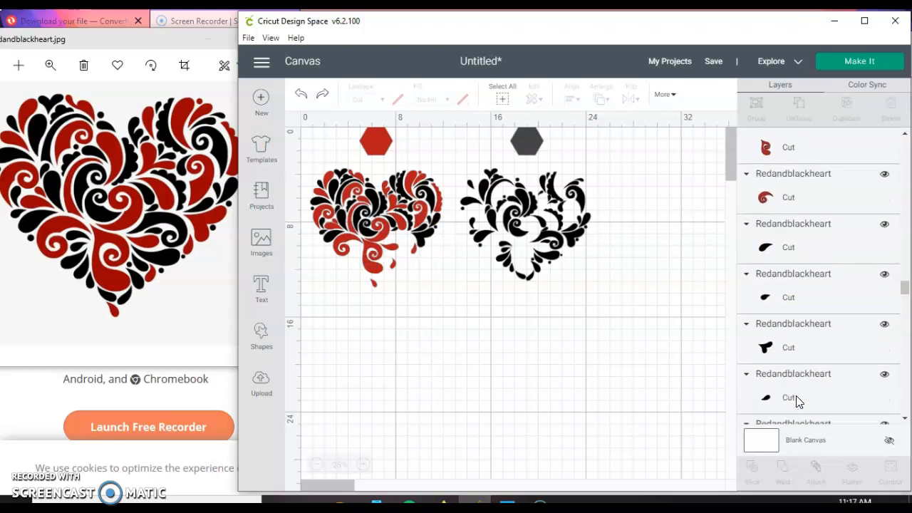
{"action": "left_click", "coordinate": [794, 181]}
{"action": "left_click", "coordinate": [791, 139]}
{"action": "key", "text": "Delete"}
{"action": "left_click", "coordinate": [791, 139]}
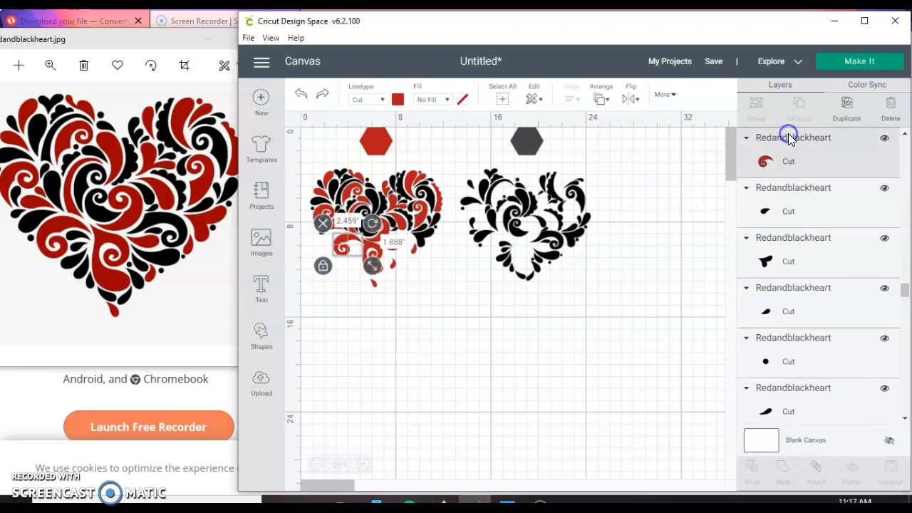
{"action": "left_click", "coordinate": [808, 218]}
{"action": "key", "text": "Delete"}
{"action": "left_click", "coordinate": [808, 218]}
{"action": "key", "text": "Delete"}
{"action": "left_click", "coordinate": [808, 217]}
{"action": "key", "text": "Delete"}
{"action": "left_click", "coordinate": [808, 218]}
{"action": "key", "text": "Delete"}
{"action": "left_click", "coordinate": [808, 217]}
{"action": "key", "text": "Delete"}
{"action": "left_click", "coordinate": [788, 263]}
{"action": "key", "text": "Delete"}
Delete the black teardrops and leaf along the left heart's right edge
{"action": "left_click", "coordinate": [790, 317]}
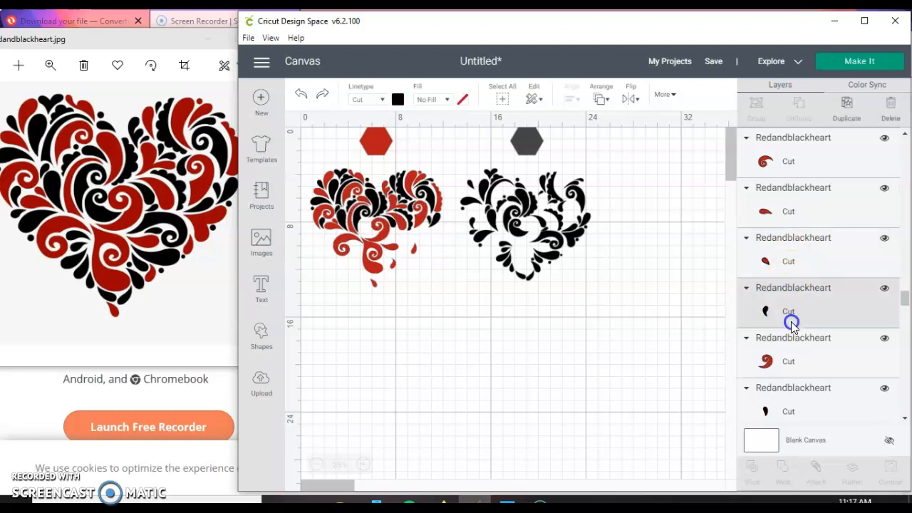
{"action": "key", "text": "Delete"}
{"action": "left_click", "coordinate": [792, 324]}
{"action": "left_click", "coordinate": [788, 360]}
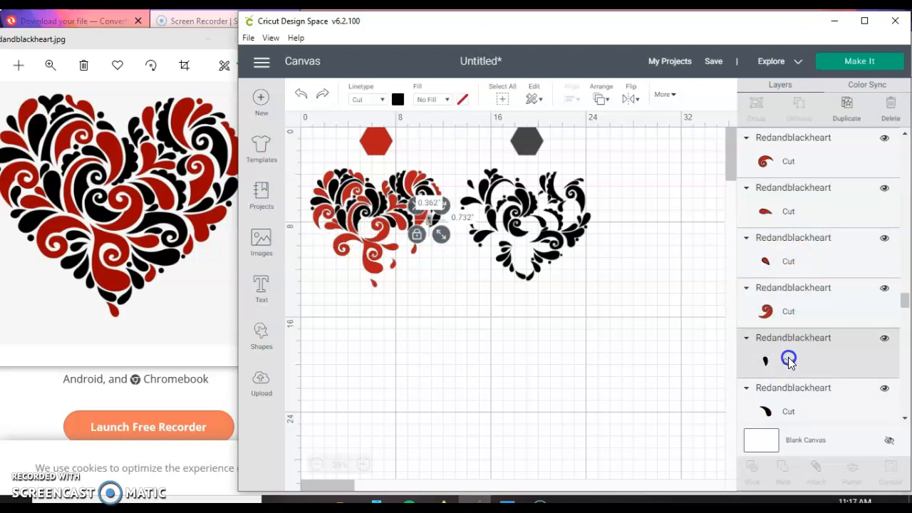
{"action": "key", "text": "Delete"}
{"action": "left_click", "coordinate": [788, 361]}
{"action": "key", "text": "Delete"}
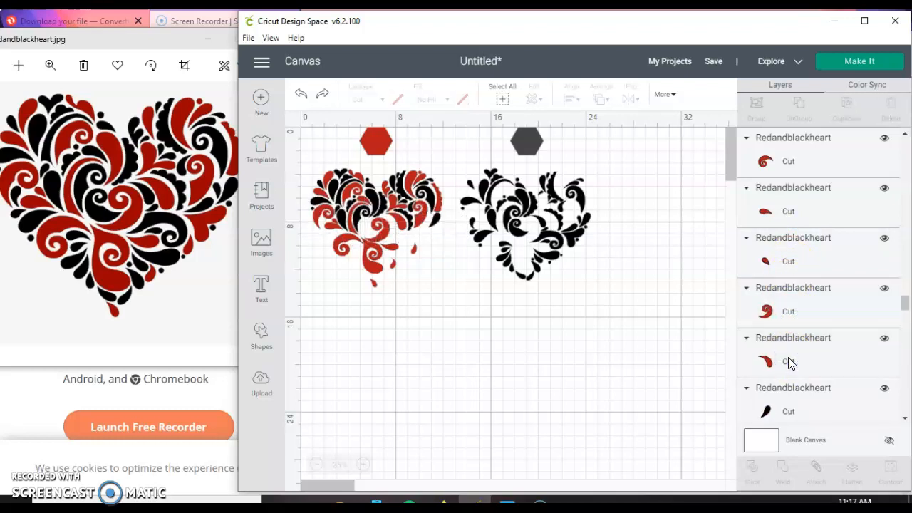
Delete the black pieces across the left heart's middle, including the large black central swirl
{"action": "left_click", "coordinate": [794, 407]}
{"action": "key", "text": "Delete"}
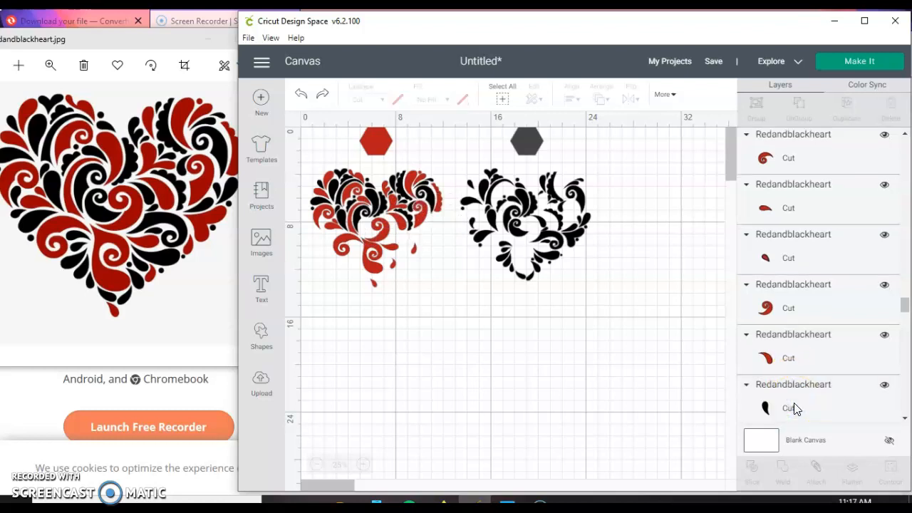
{"action": "left_click", "coordinate": [794, 407]}
{"action": "key", "text": "Delete"}
{"action": "left_click", "coordinate": [795, 407]}
{"action": "key", "text": "Delete"}
{"action": "left_click", "coordinate": [795, 408]}
{"action": "key", "text": "Delete"}
{"action": "key", "text": "Delete"}
{"action": "left_click", "coordinate": [795, 407]}
{"action": "key", "text": "Delete"}
{"action": "left_click", "coordinate": [795, 407]}
{"action": "key", "text": "Delete"}
Delete the black curved leaf in the left heart's right lobe and the black pieces inside its left lobe
{"action": "scroll", "coordinate": [795, 407], "scroll_direction": "down", "scroll_amount": 4}
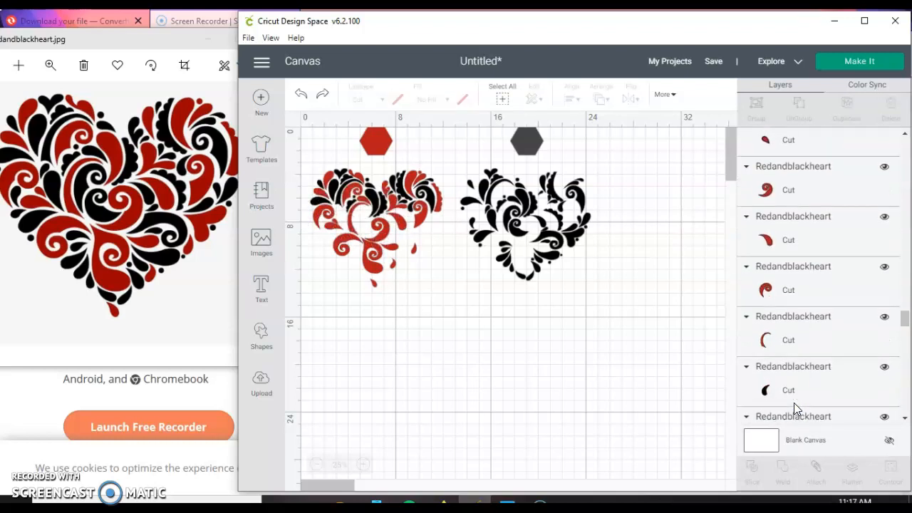
{"action": "left_click", "coordinate": [791, 317]}
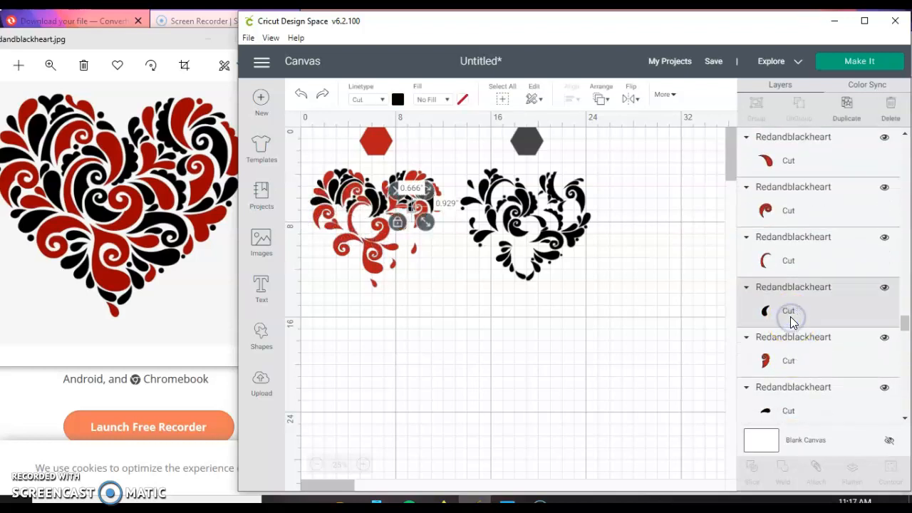
{"action": "key", "text": "Delete"}
{"action": "left_click", "coordinate": [792, 365]}
{"action": "key", "text": "Delete"}
{"action": "left_click", "coordinate": [791, 365]}
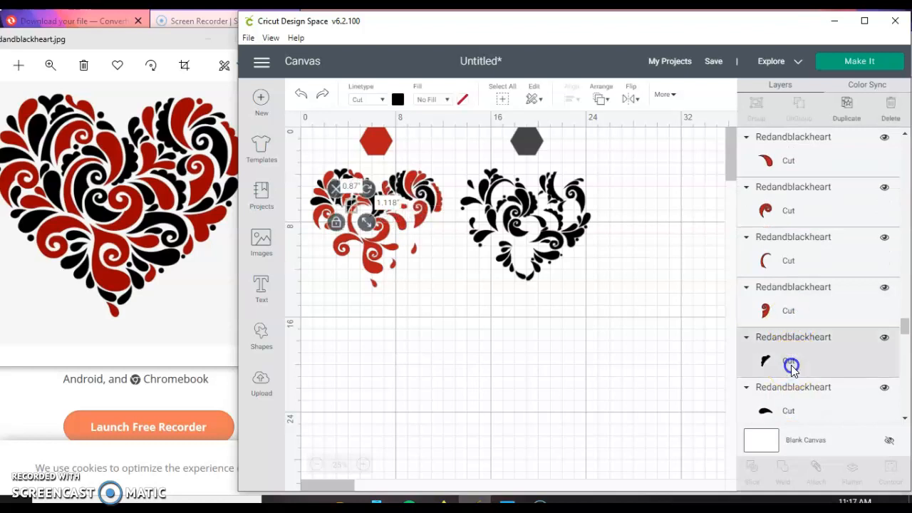
{"action": "key", "text": "Delete"}
{"action": "left_click", "coordinate": [792, 365]}
{"action": "key", "text": "Delete"}
Delete the black crescent leaf and surrounding black pieces at the left heart's upper center between the lobes
{"action": "scroll", "coordinate": [792, 371], "scroll_direction": "down", "scroll_amount": 3}
{"action": "left_click", "coordinate": [788, 309]}
{"action": "key", "text": "Delete"}
{"action": "left_click", "coordinate": [786, 244]}
{"action": "key", "text": "Delete"}
{"action": "left_click", "coordinate": [795, 308]}
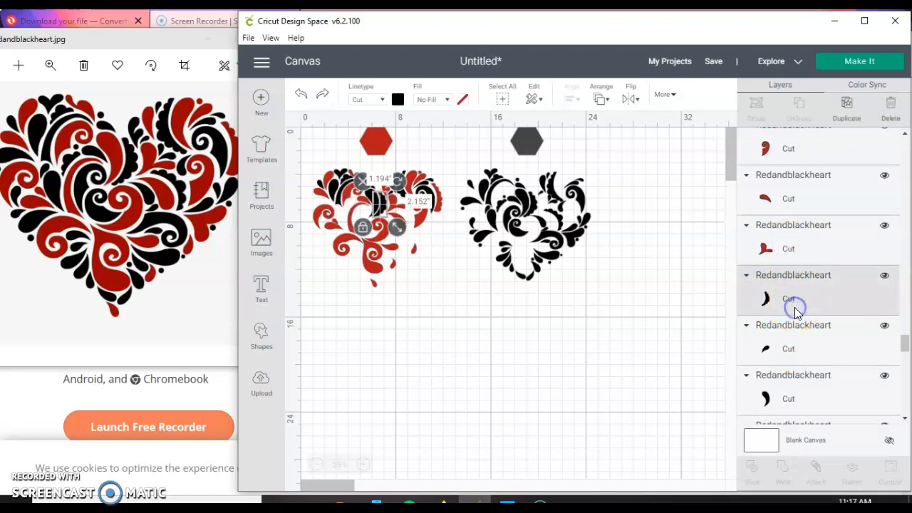
{"action": "key", "text": "Delete"}
{"action": "left_click", "coordinate": [795, 310]}
{"action": "key", "text": "Delete"}
{"action": "left_click", "coordinate": [793, 349]}
{"action": "key", "text": "Delete"}
Delete the fan of black leaves and scalloped pieces at the top of the left heart's left lobe
{"action": "scroll", "coordinate": [790, 352], "scroll_direction": "down", "scroll_amount": 2}
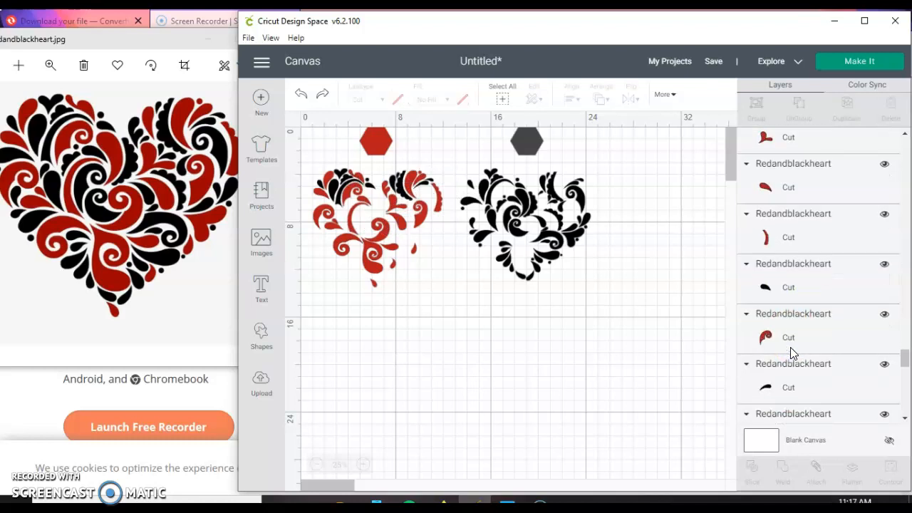
{"action": "left_click", "coordinate": [790, 287]}
{"action": "key", "text": "Delete"}
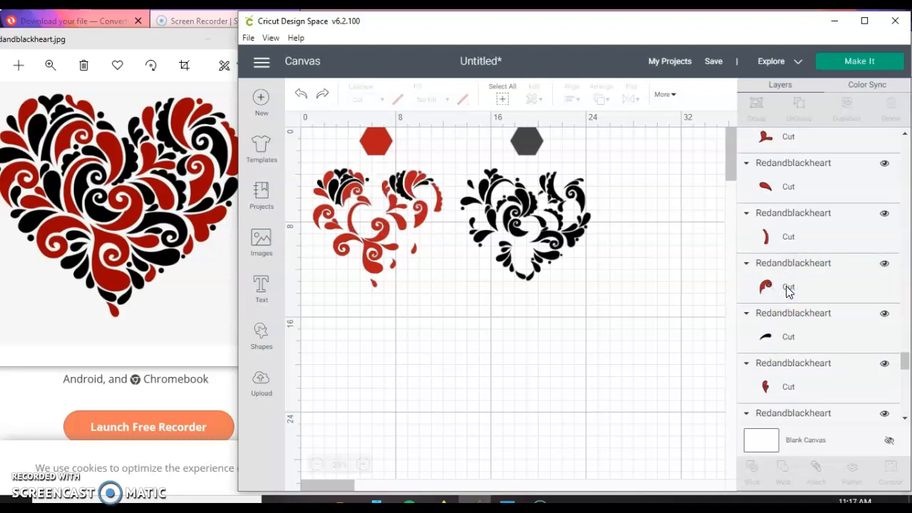
{"action": "left_click", "coordinate": [795, 335]}
{"action": "key", "text": "Delete"}
{"action": "left_click", "coordinate": [787, 388]}
{"action": "key", "text": "Delete"}
{"action": "left_click", "coordinate": [787, 391]}
{"action": "key", "text": "Delete"}
{"action": "left_click", "coordinate": [786, 392]}
{"action": "key", "text": "Delete"}
{"action": "left_click", "coordinate": [788, 392]}
{"action": "key", "text": "Delete"}
{"action": "left_click", "coordinate": [788, 392]}
{"action": "key", "text": "Delete"}
{"action": "left_click", "coordinate": [787, 392]}
{"action": "key", "text": "Delete"}
{"action": "left_click", "coordinate": [787, 392]}
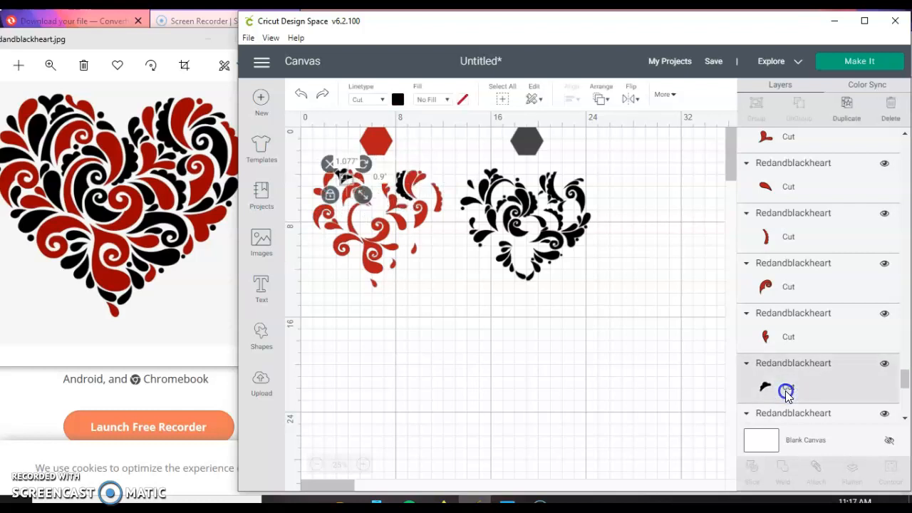
{"action": "key", "text": "Delete"}
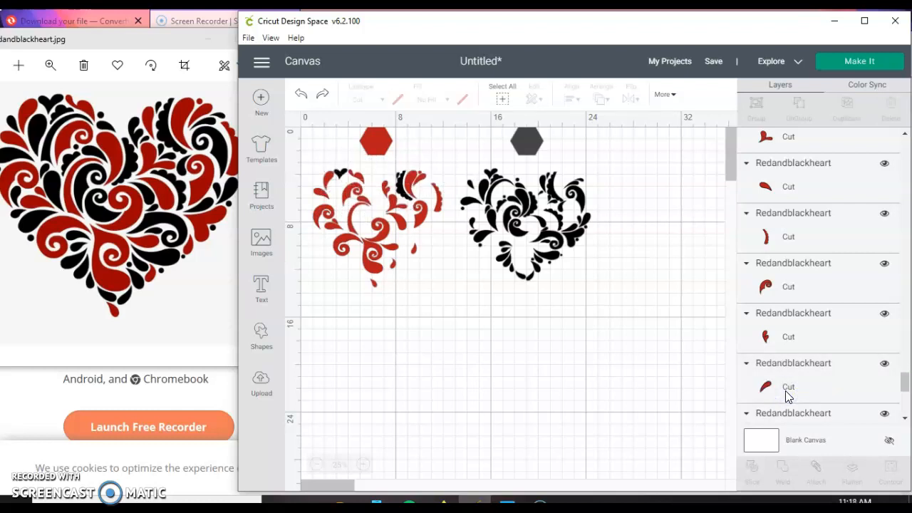
Delete the last black pieces from the left heart, including the right lobe's scalloped crescent and the small heart on top
{"action": "left_click", "coordinate": [788, 317]}
{"action": "key", "text": "Delete"}
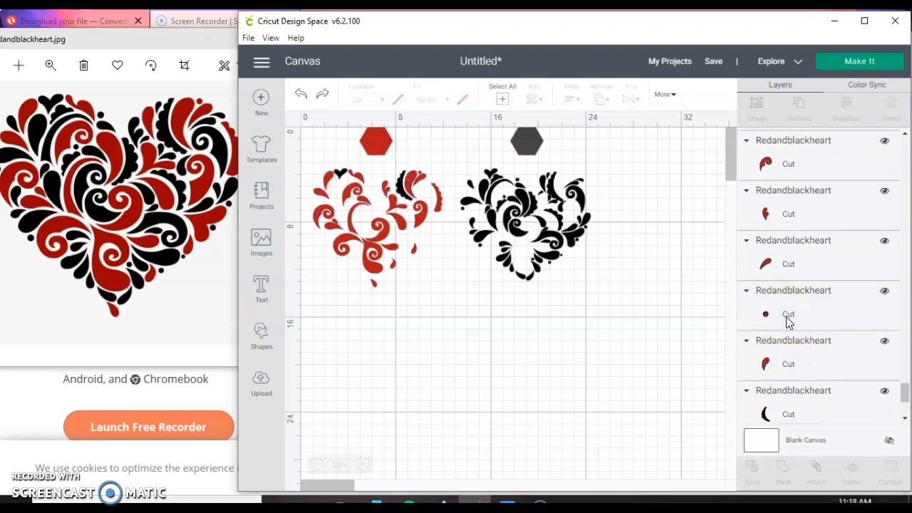
{"action": "scroll", "coordinate": [788, 320], "scroll_direction": "down", "scroll_amount": 2}
{"action": "left_click", "coordinate": [788, 290]}
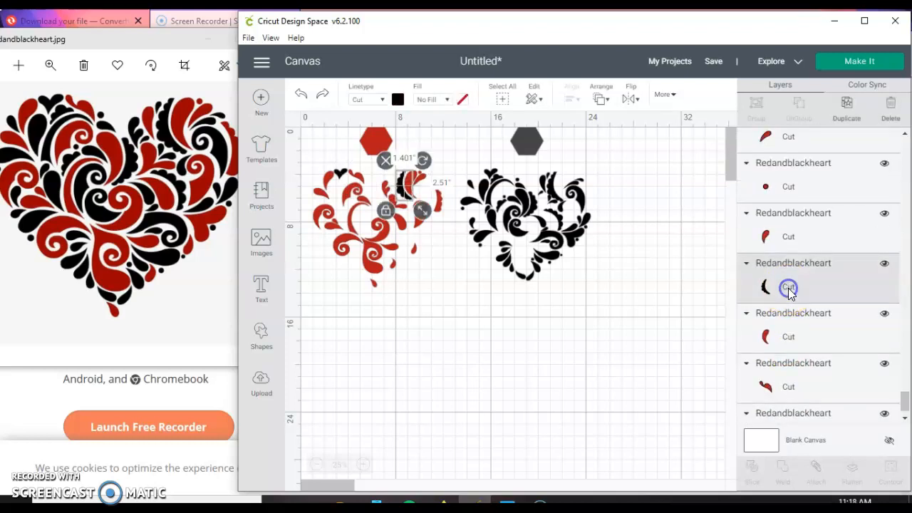
{"action": "key", "text": "Delete"}
{"action": "left_click", "coordinate": [768, 408]}
{"action": "key", "text": "Delete"}
{"action": "left_click", "coordinate": [366, 382]}
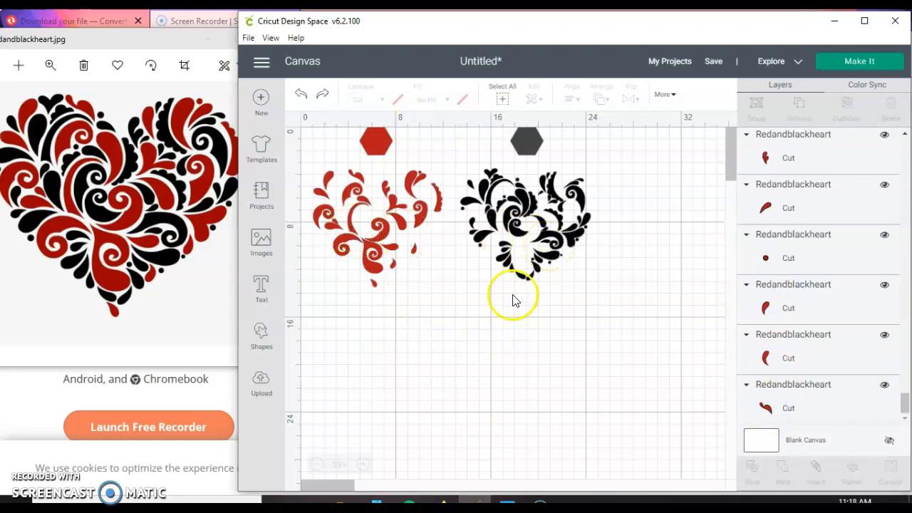
Maximize the design window and attach the black heart pieces together with the dark hexagon above them
{"action": "left_click", "coordinate": [864, 20]}
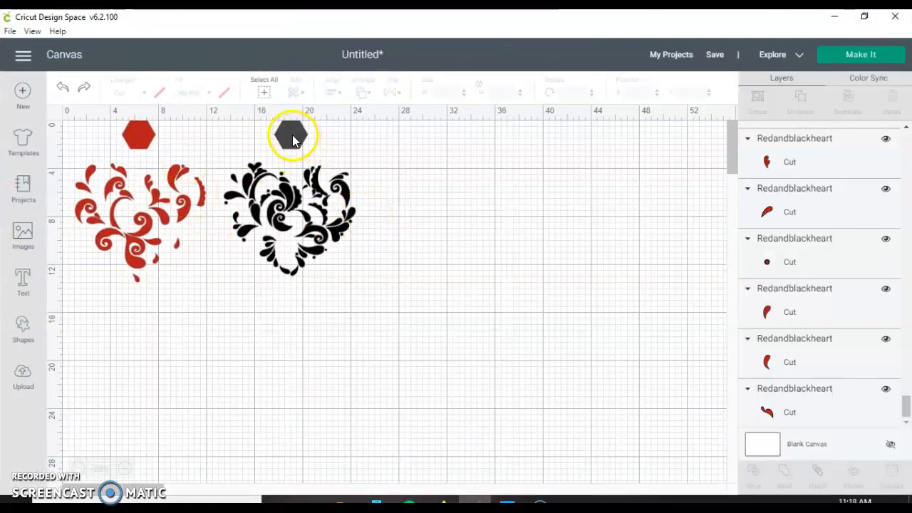
{"action": "left_click_drag", "start_coordinate": [76, 124], "coordinate": [224, 311]}
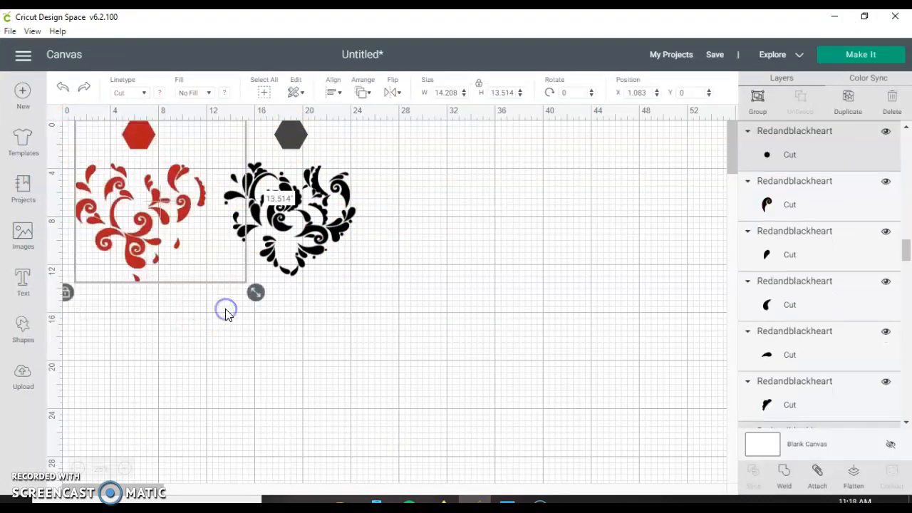
{"action": "left_click", "coordinate": [649, 367]}
{"action": "left_click_drag", "start_coordinate": [232, 122], "coordinate": [360, 272]}
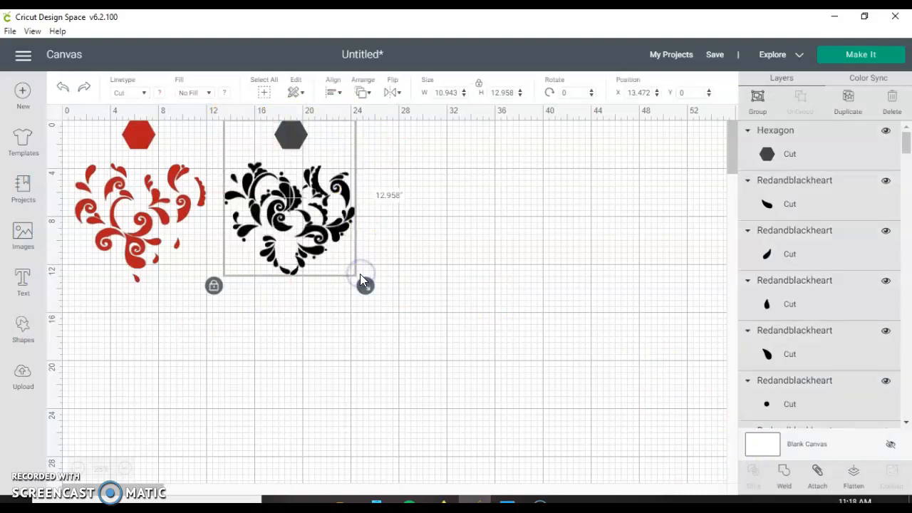
{"action": "left_click", "coordinate": [816, 474]}
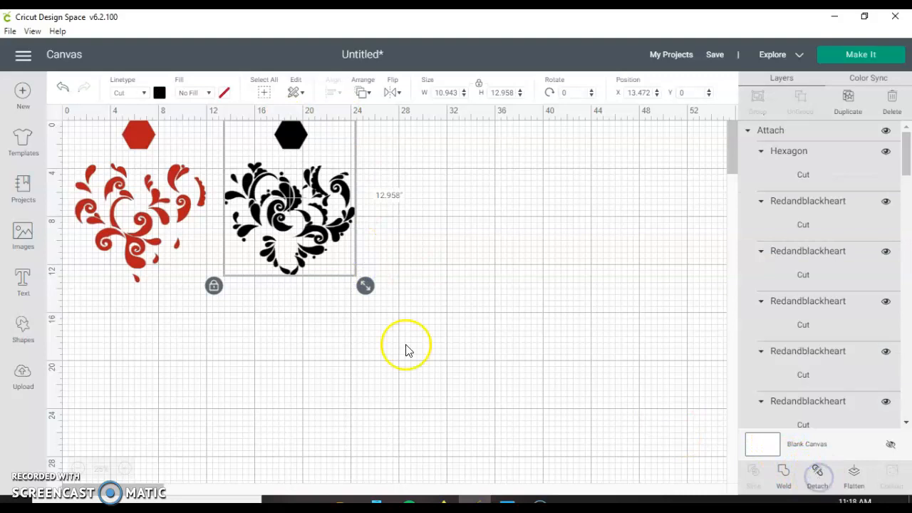
Undo the test move of the black set and attach it again with all remaining black pieces included
{"action": "mouse_move", "coordinate": [289, 208]}
{"action": "left_mouse_down"}
{"action": "mouse_move", "coordinate": [297, 228]}
{"action": "mouse_move", "coordinate": [291, 204]}
{"action": "mouse_move", "coordinate": [288, 216]}
{"action": "left_mouse_up"}
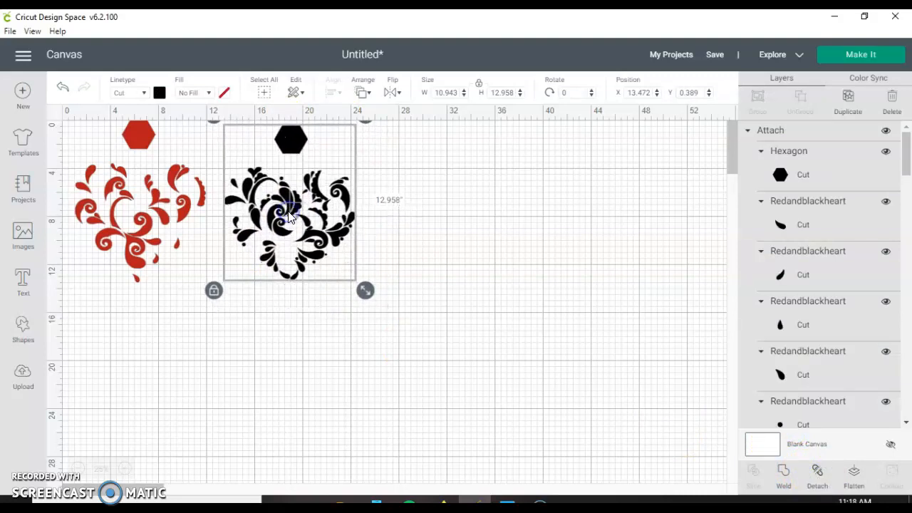
{"action": "left_click", "coordinate": [63, 87]}
{"action": "left_click_drag", "start_coordinate": [399, 125], "coordinate": [217, 311]}
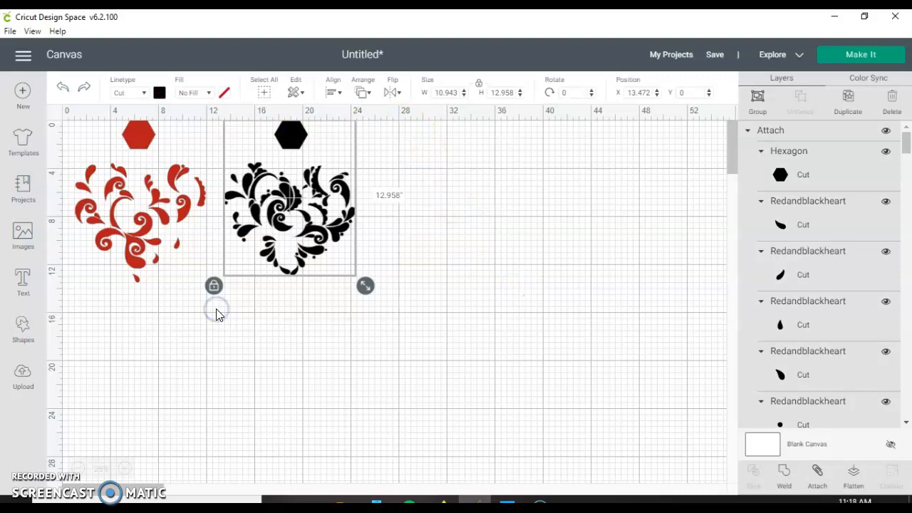
{"action": "left_click", "coordinate": [818, 477]}
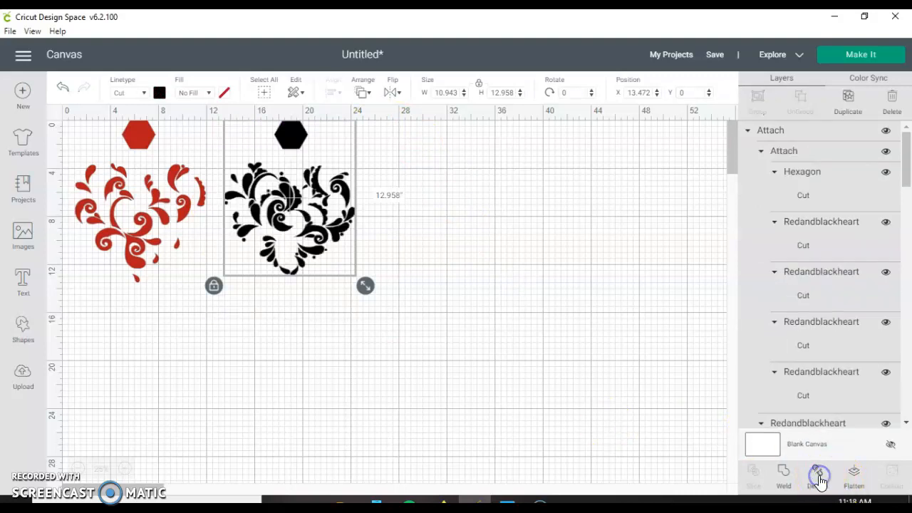
Move the attached black heart well away from the red one, and attach the red pieces with the red hexagon
{"action": "left_click_drag", "start_coordinate": [277, 216], "coordinate": [498, 269]}
{"action": "left_click_drag", "start_coordinate": [202, 340], "coordinate": [27, 84]}
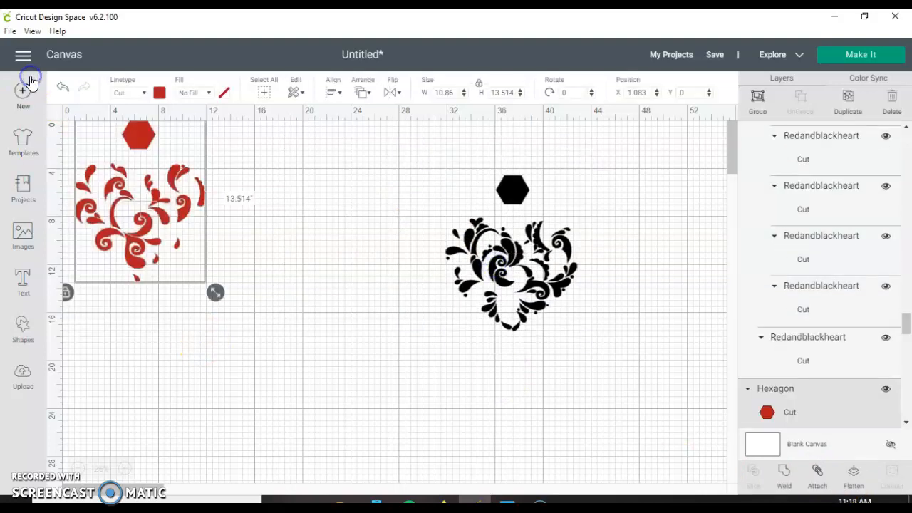
{"action": "left_click", "coordinate": [818, 487]}
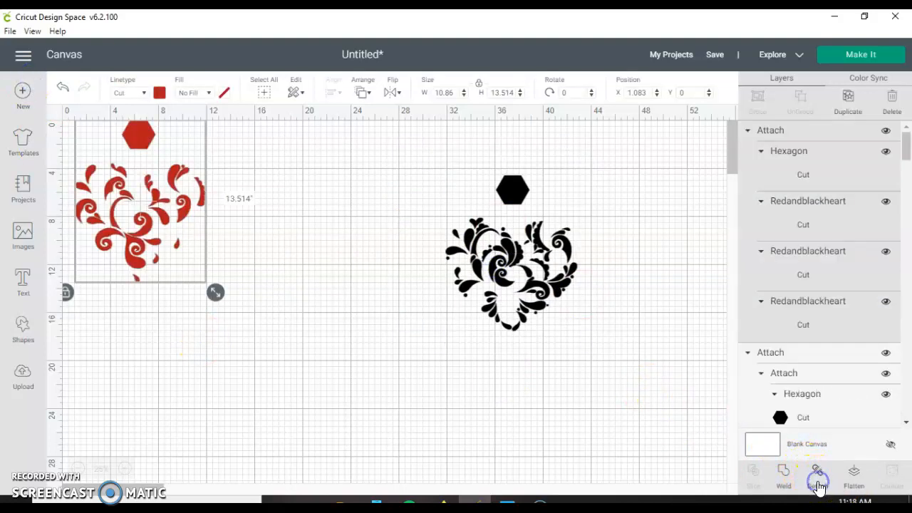
Overlay the black heart on the red one with the hexagons aligned, and move the red layer beside it
{"action": "left_click_drag", "start_coordinate": [552, 265], "coordinate": [178, 129]}
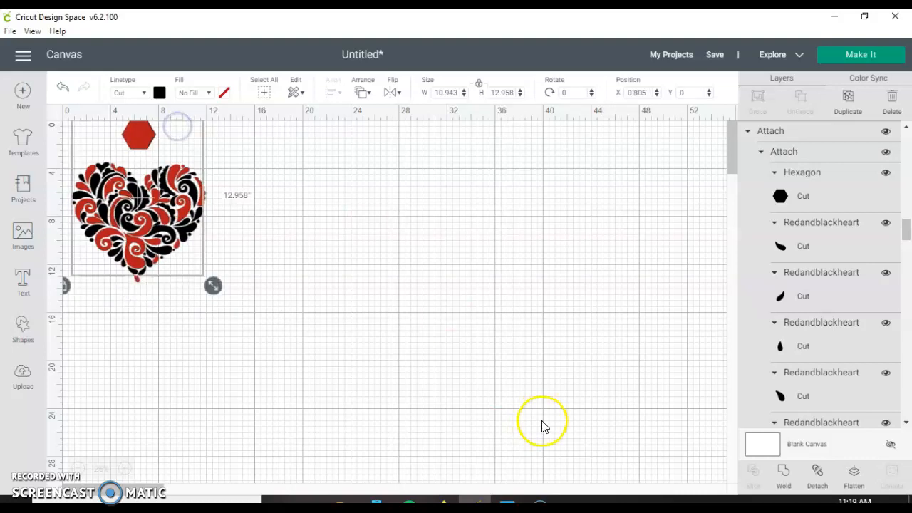
{"action": "left_click_drag", "start_coordinate": [131, 162], "coordinate": [279, 163]}
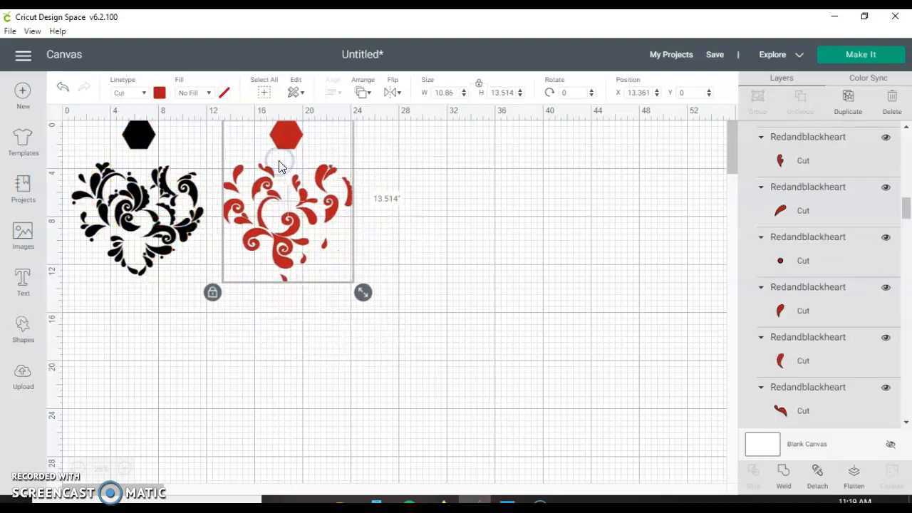